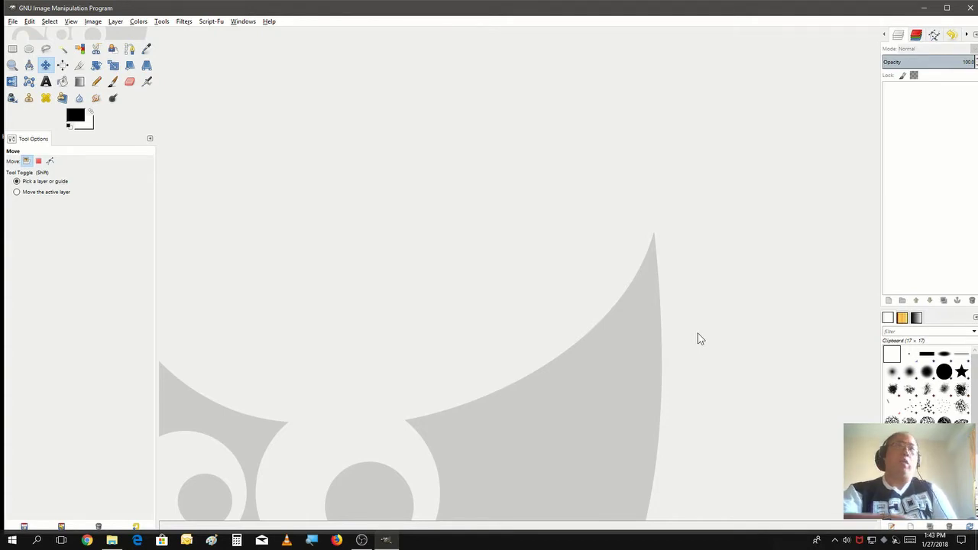
# - Create a new blank image 1280 pixels wide and 720 pixels high
pyautogui.click(12, 21)
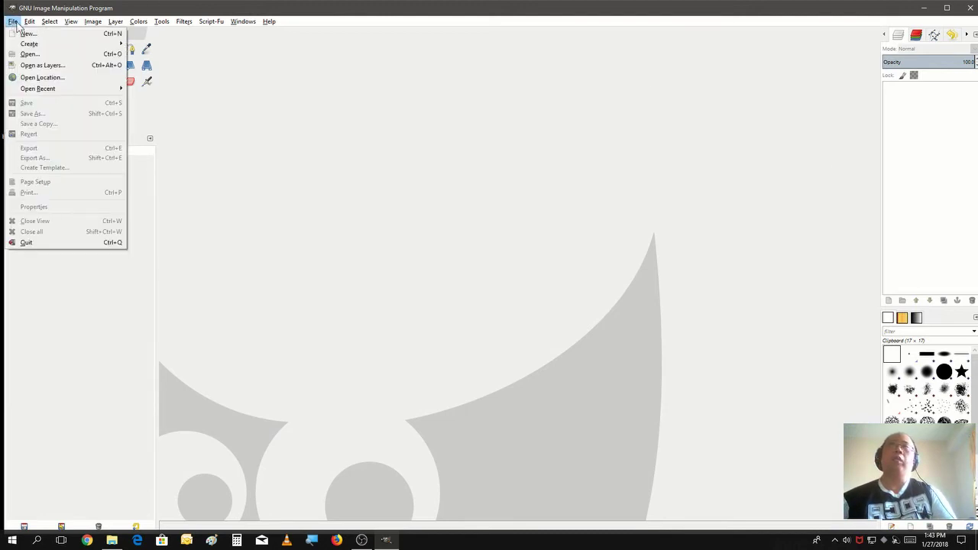
pyautogui.click(24, 34)
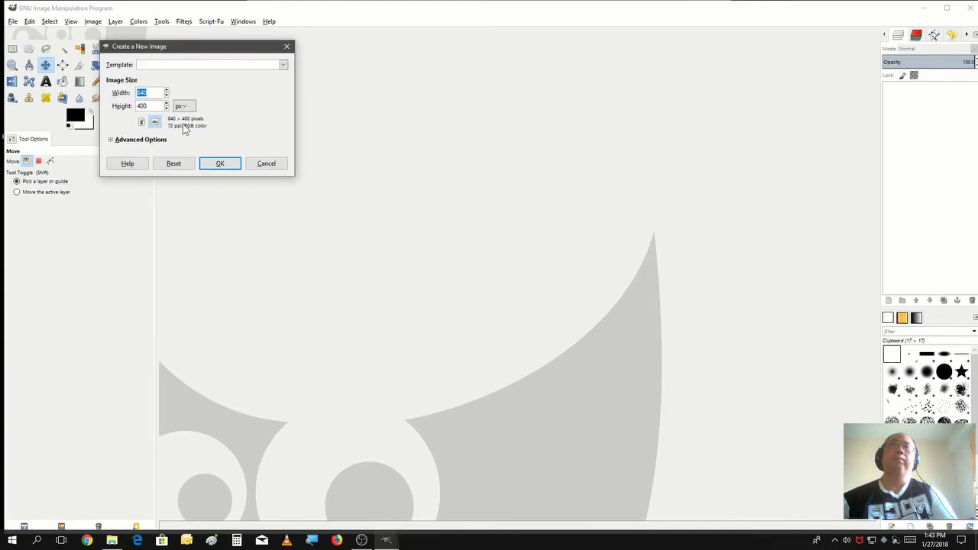
pyautogui.write('12')
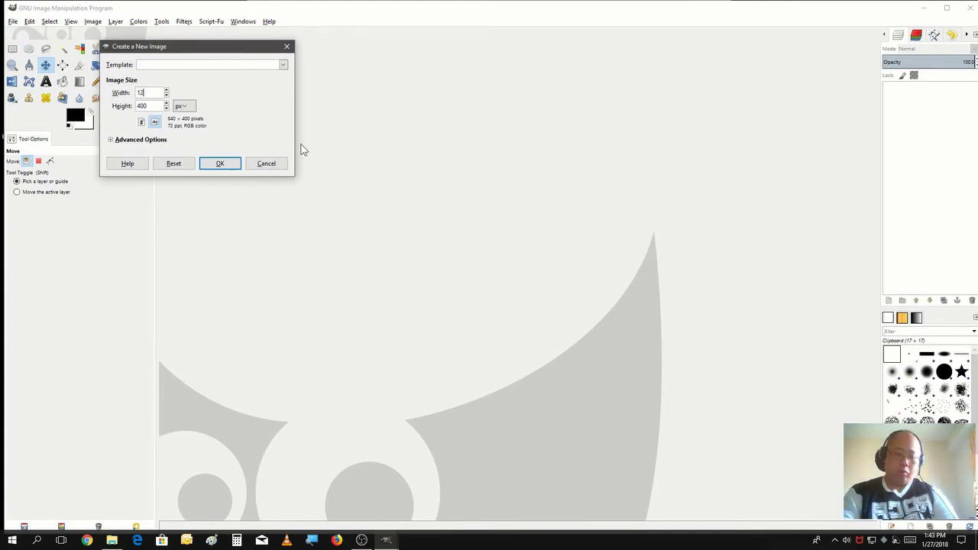
pyautogui.write('80')
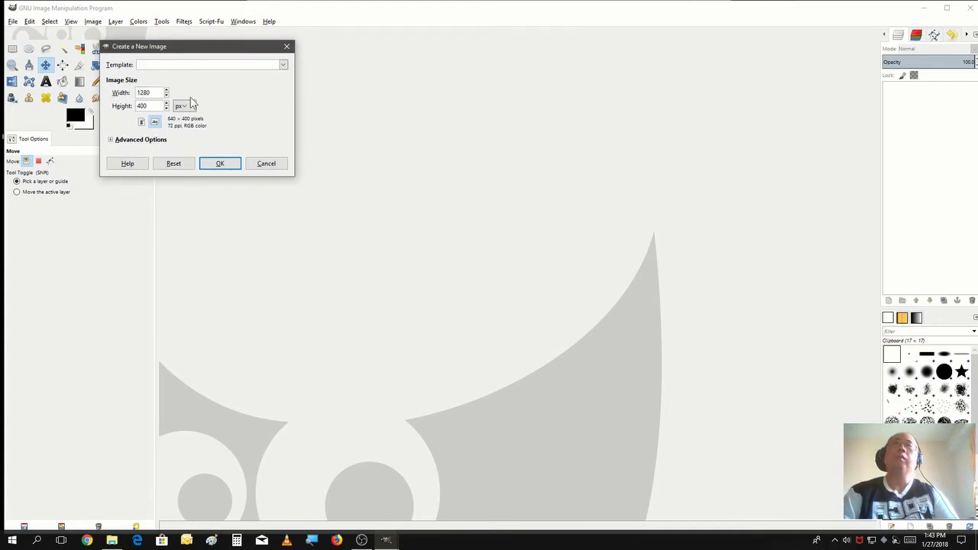
pyautogui.press('Tab')
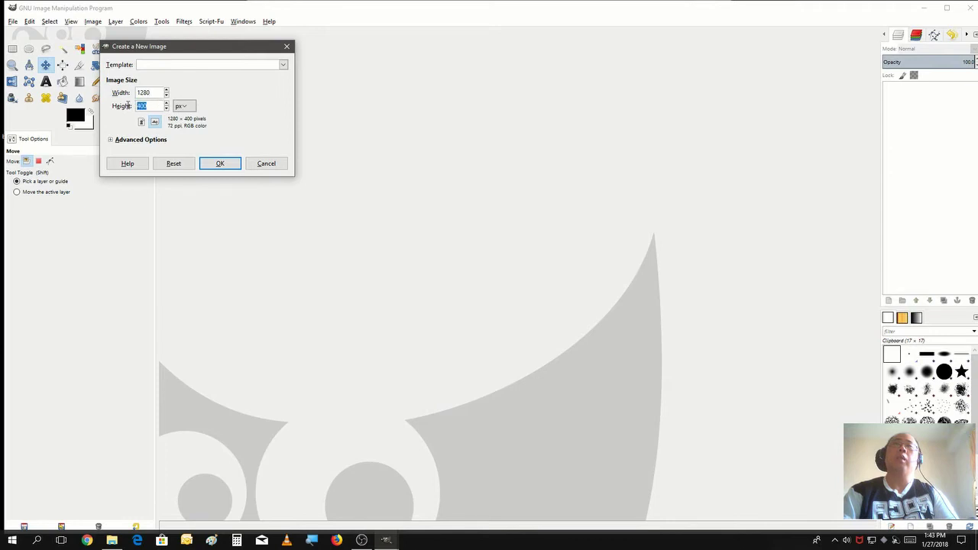
pyautogui.write('72')
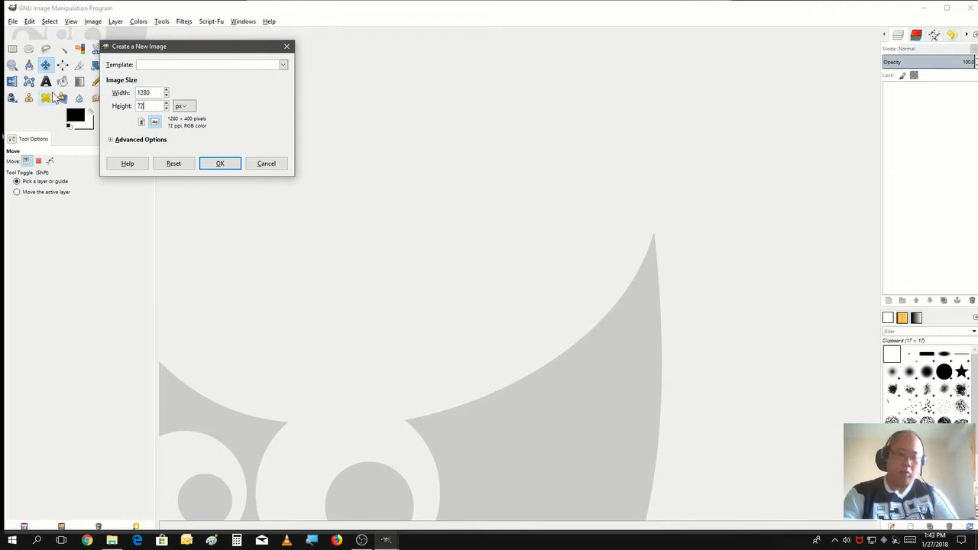
pyautogui.write('0')
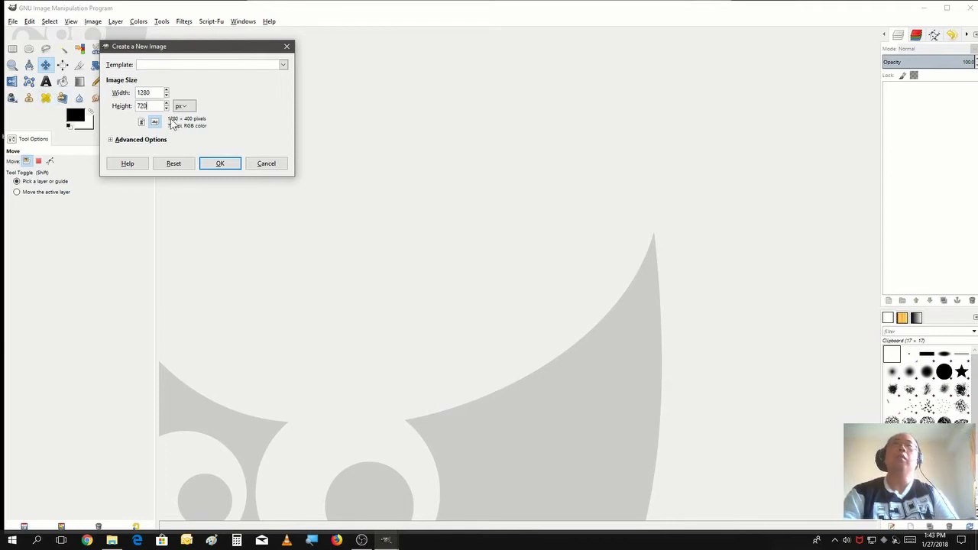
pyautogui.click(219, 163)
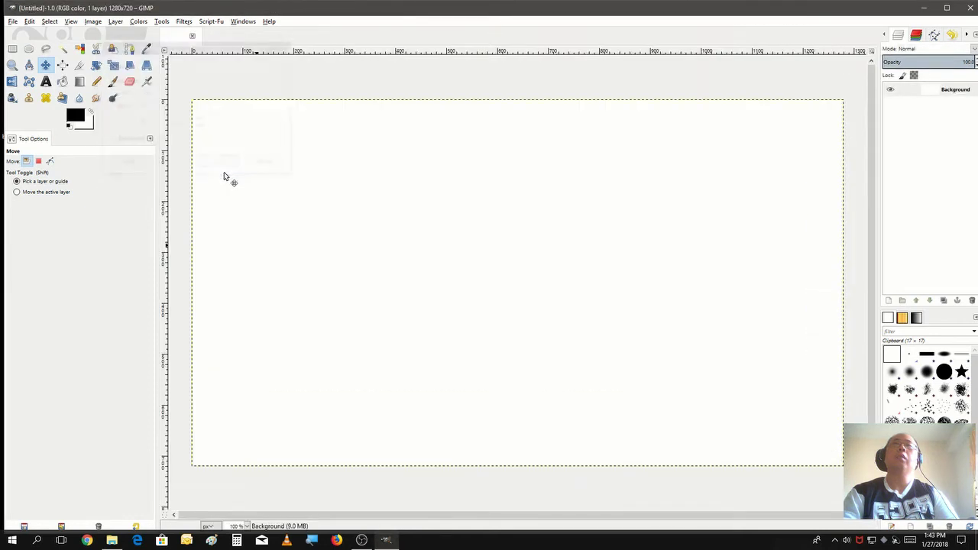
# - Open roller-coaster-365770_1280.jpg as a new layer in the image
pyautogui.click(14, 22)
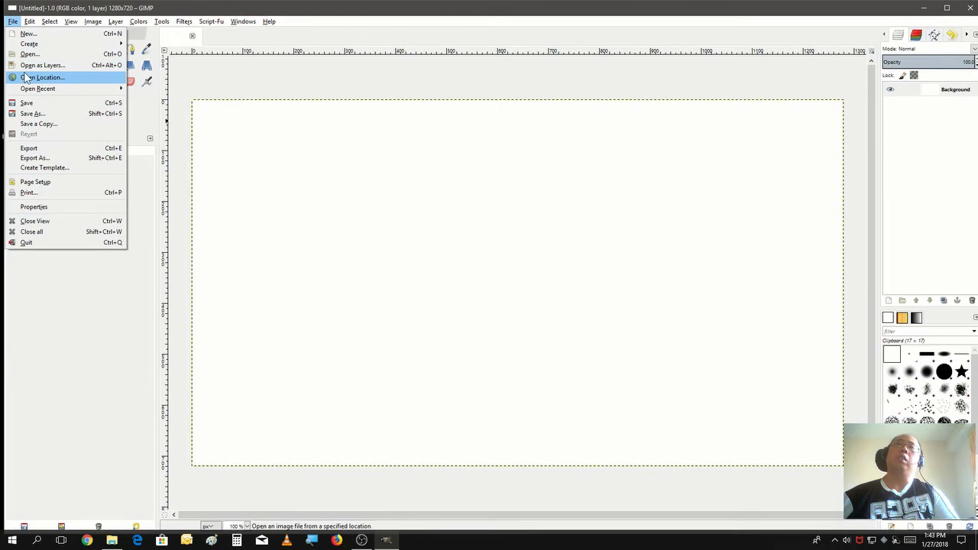
pyautogui.click(38, 65)
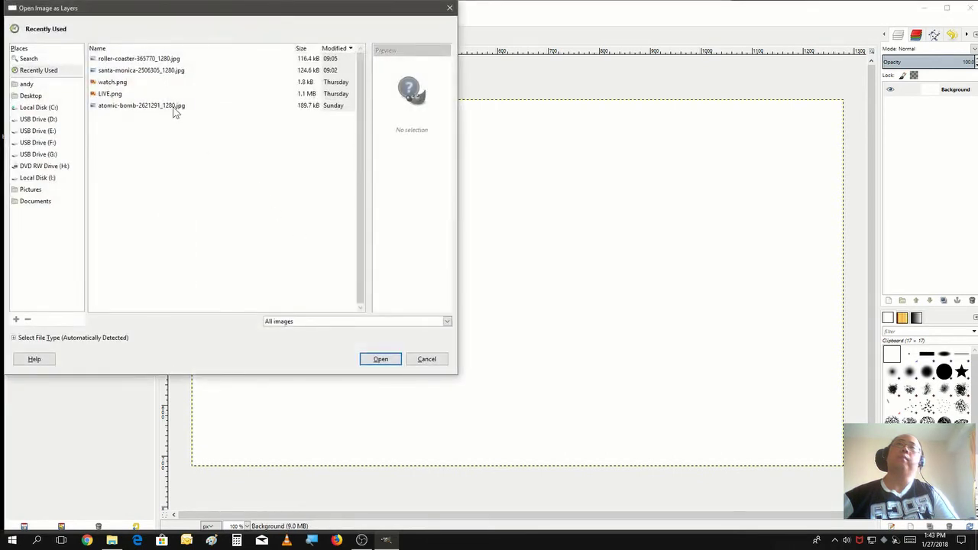
pyautogui.click(140, 59)
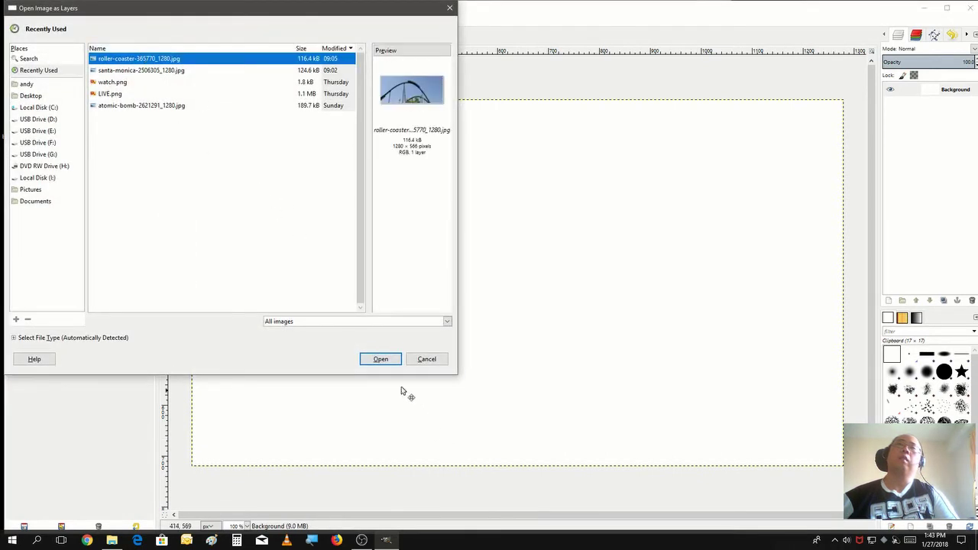
pyautogui.click(385, 362)
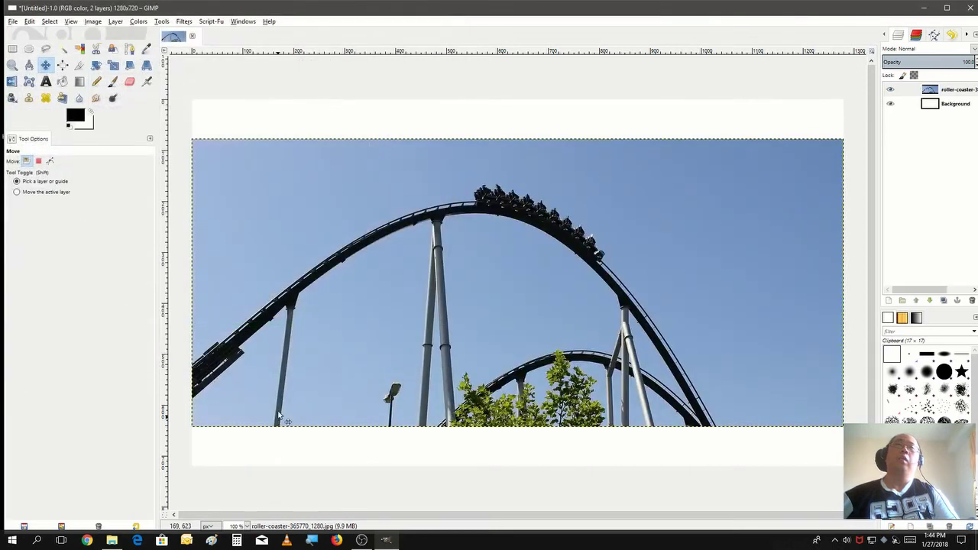
# - Scale the roller-coaster layer proportionally to 720 px high and shift it sideways until its left edge meets the canvas edge
pyautogui.click(116, 23)
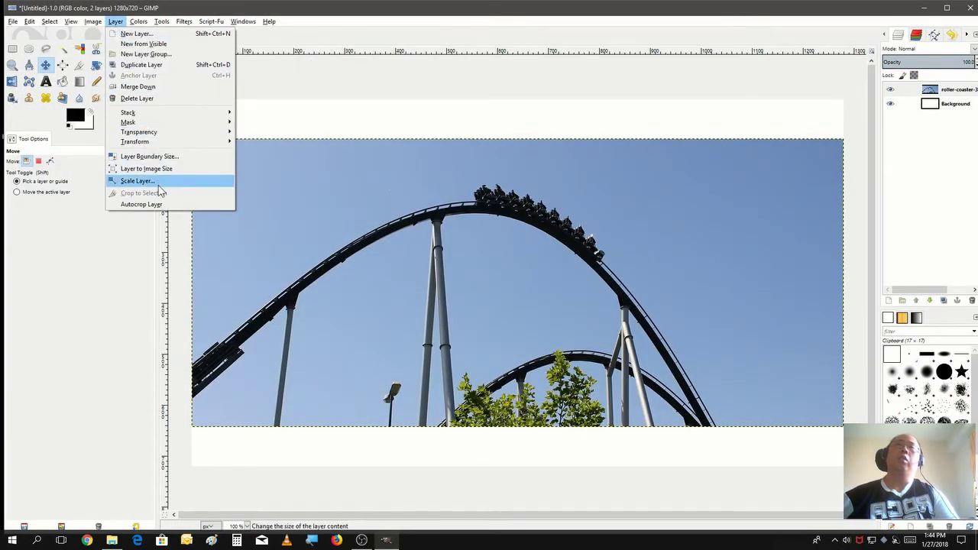
pyautogui.click(139, 182)
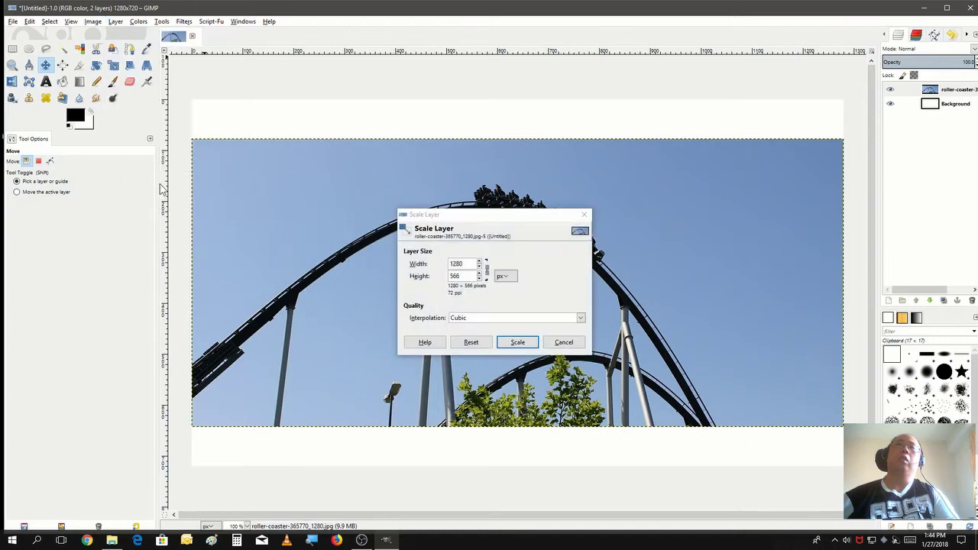
pyautogui.click(476, 276)
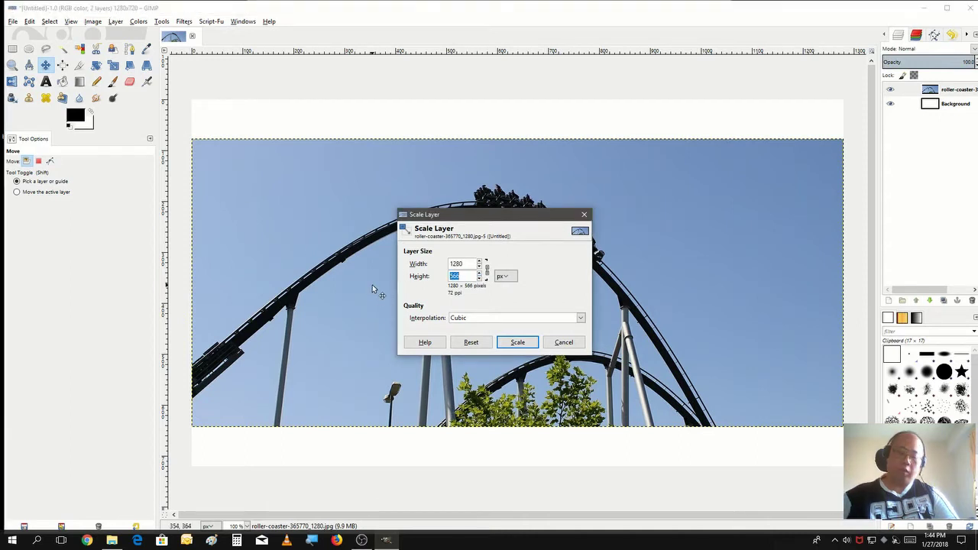
pyautogui.write('720')
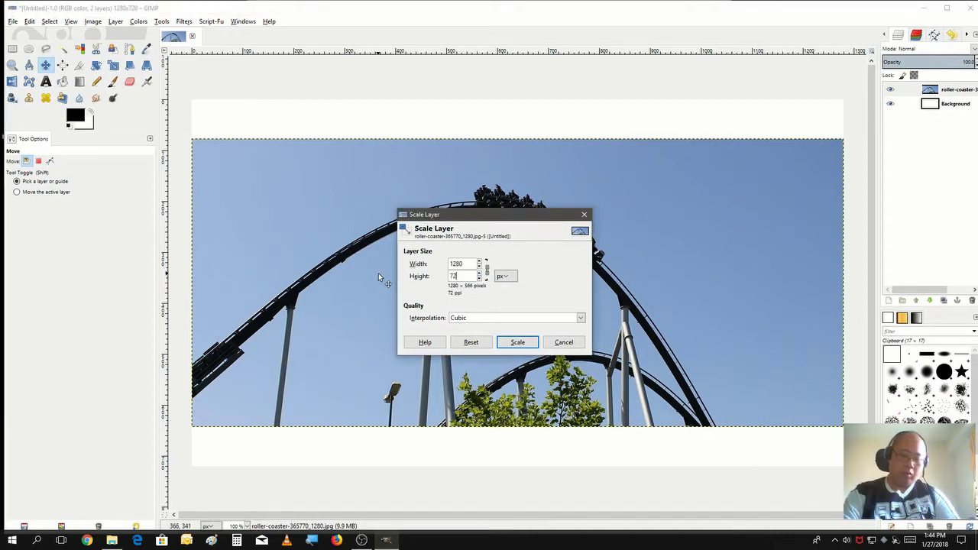
pyautogui.click(518, 343)
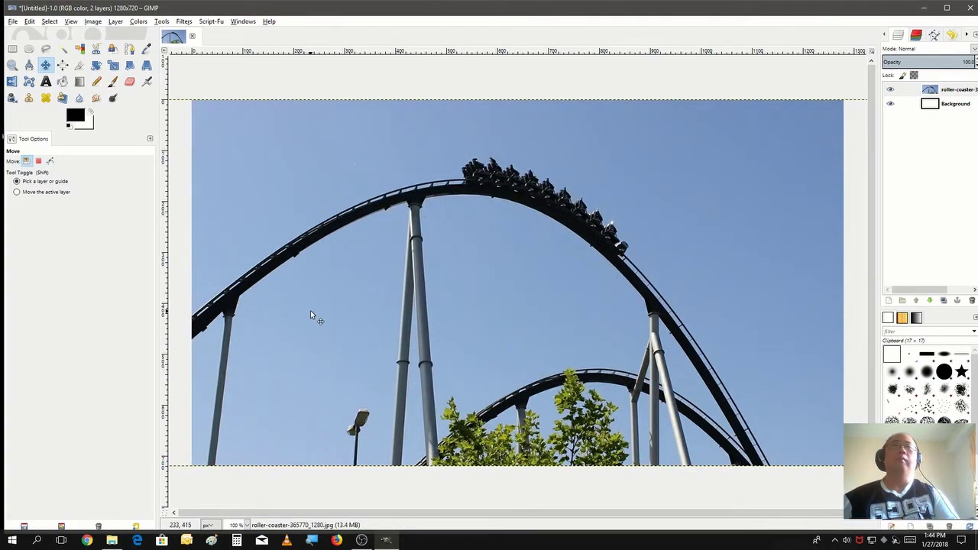
pyautogui.moveTo(314, 316); pyautogui.dragTo(395, 317)
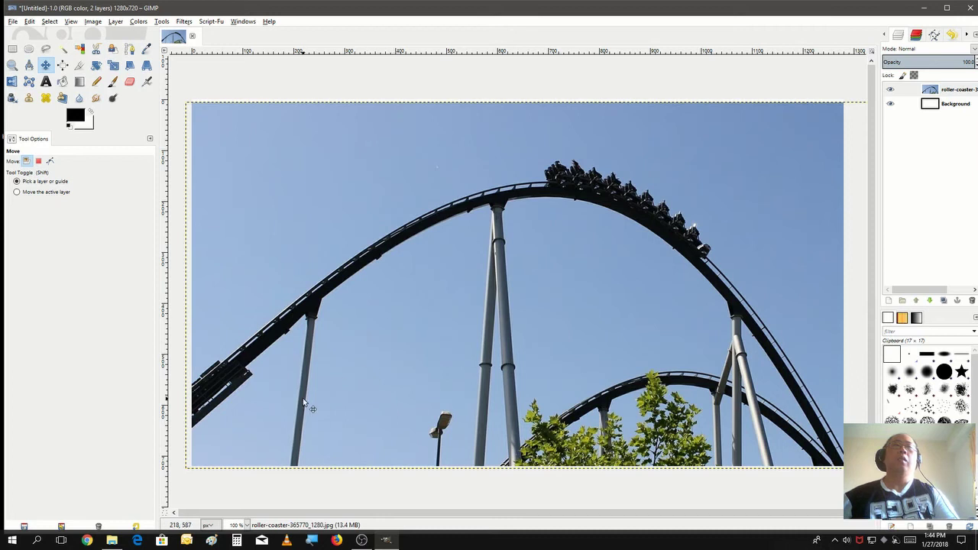
pyautogui.moveTo(309, 397)
pyautogui.mouseDown()
pyautogui.moveTo(328, 376)
pyautogui.moveTo(322, 391)
pyautogui.mouseUp()
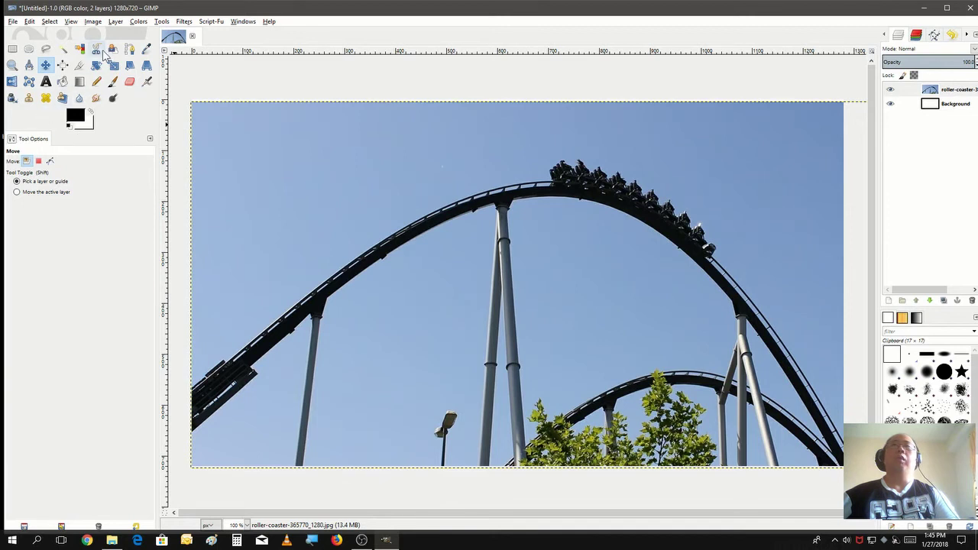
# - Draw a two-anchor path about 1000 px wide across the lower photo and bend it into an arch beneath the roller-coaster track
pyautogui.click(131, 50)
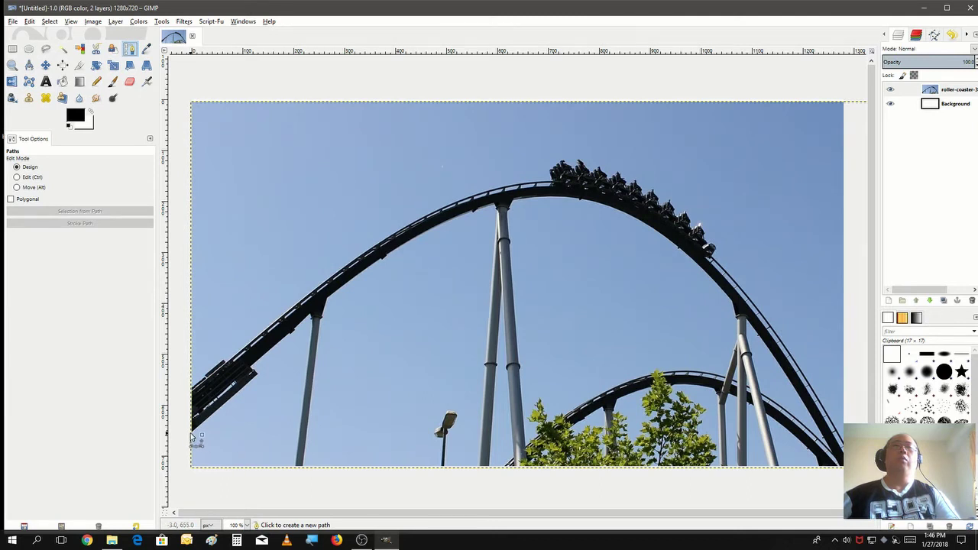
pyautogui.click(258, 446)
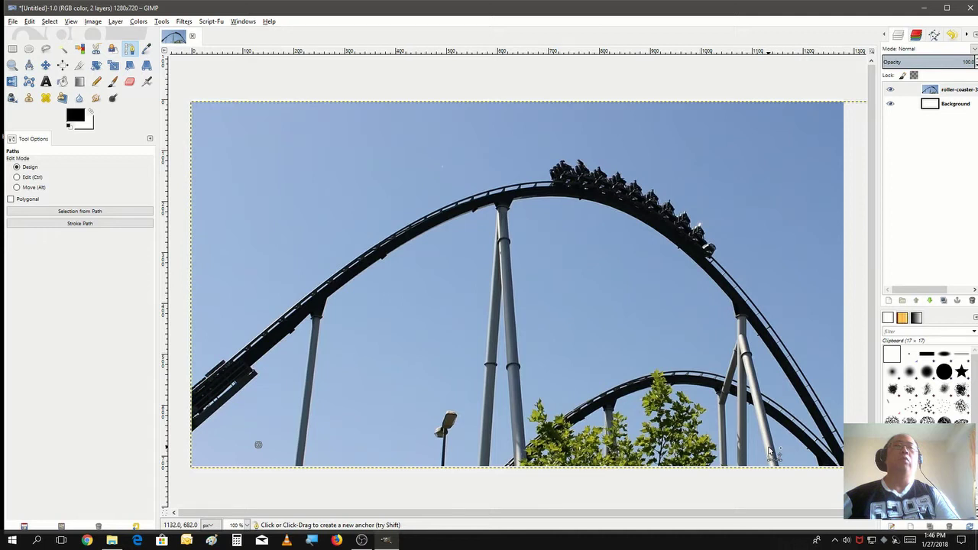
pyautogui.click(768, 447)
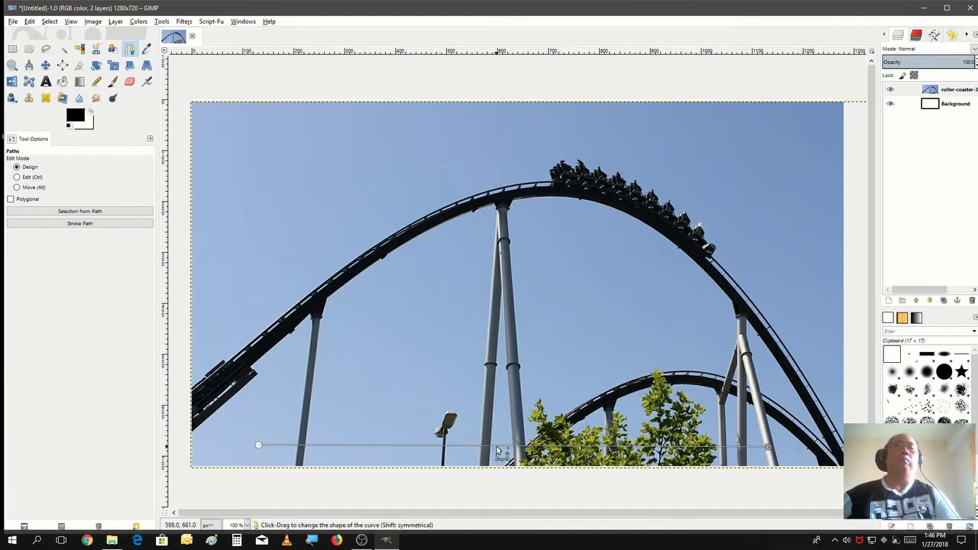
pyautogui.moveTo(497, 451); pyautogui.dragTo(529, 221)
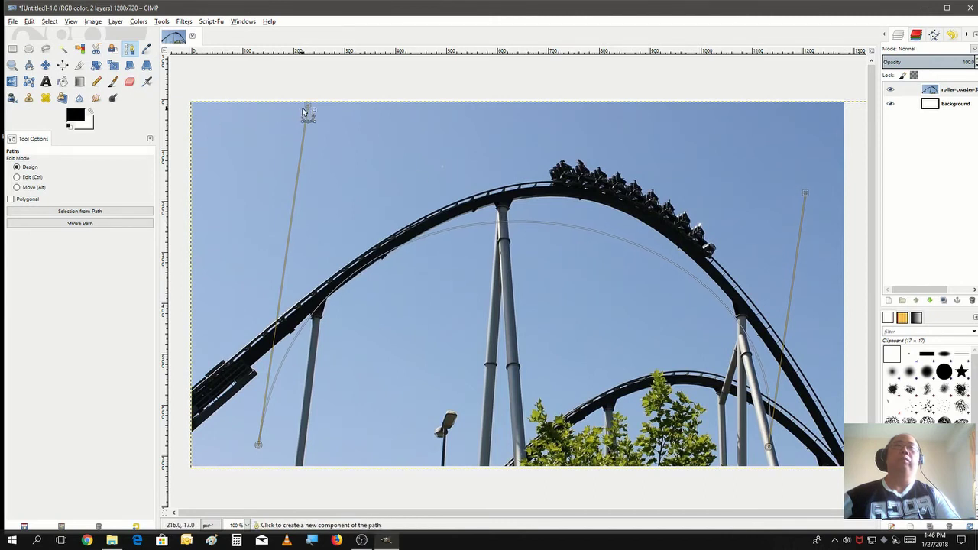
# - Pull both end handles of the arched path inward and raise the middle of the curve slightly
pyautogui.moveTo(308, 110); pyautogui.dragTo(398, 172)
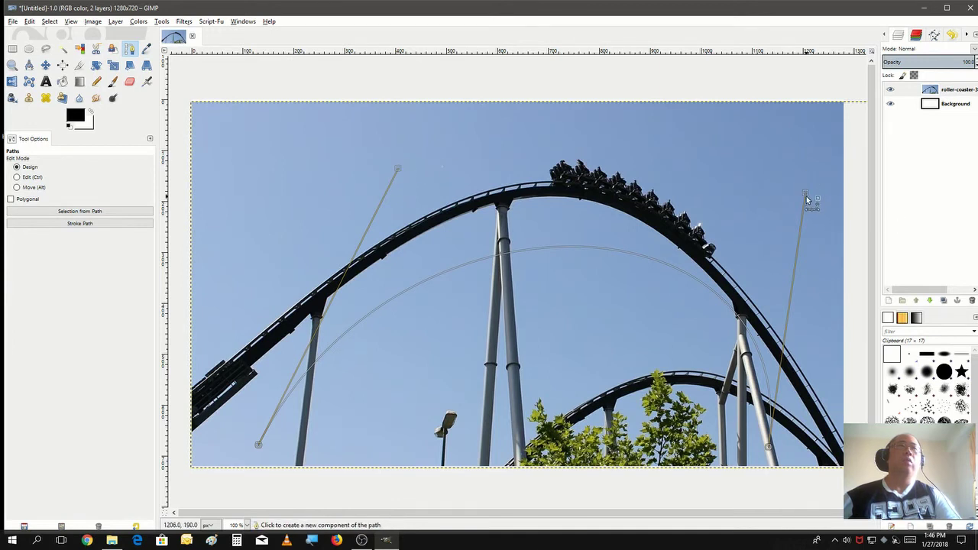
pyautogui.moveTo(807, 196); pyautogui.dragTo(683, 200)
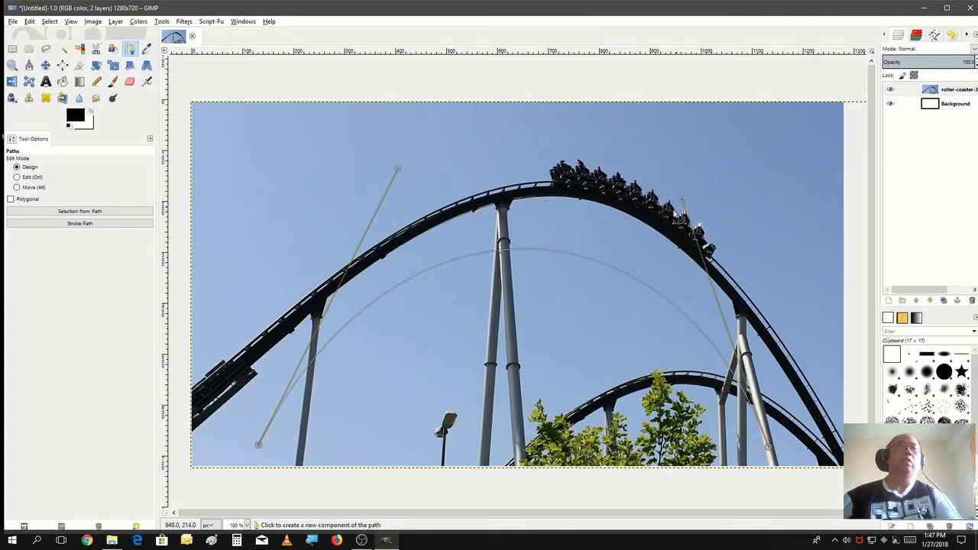
pyautogui.moveTo(585, 262); pyautogui.dragTo(593, 250)
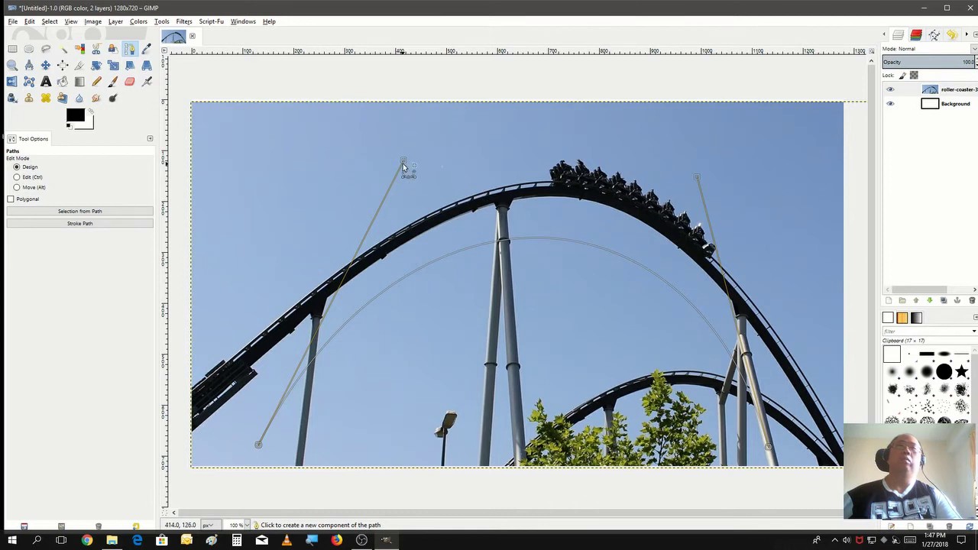
# - Select the arch's left anchor and move its curve handle inward and down to flatten that side
pyautogui.moveTo(403, 161); pyautogui.dragTo(426, 176)
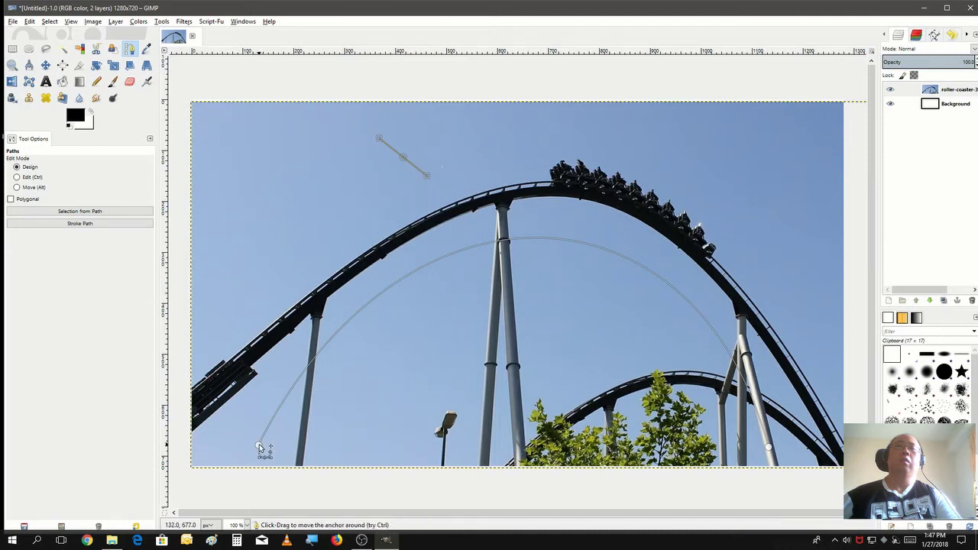
pyautogui.click(259, 445)
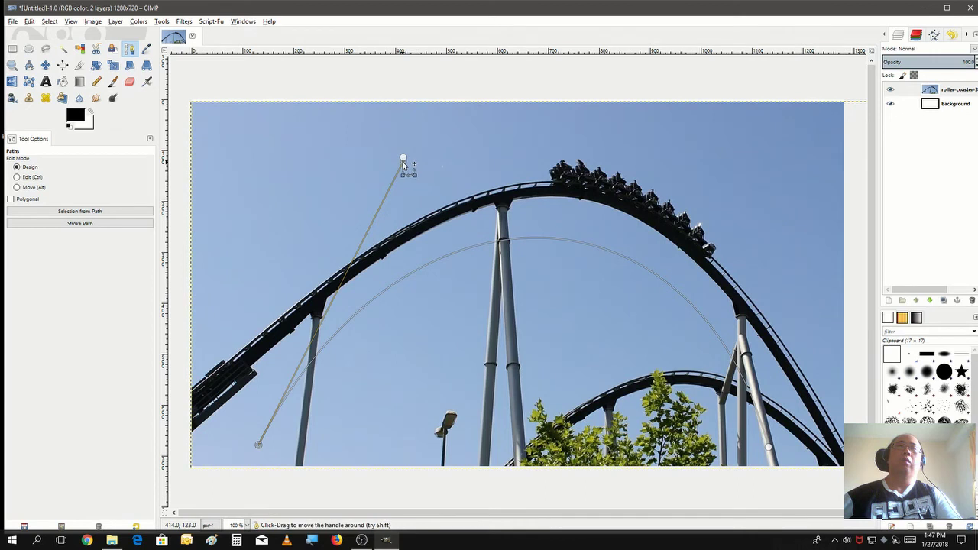
pyautogui.moveTo(404, 163); pyautogui.dragTo(426, 175)
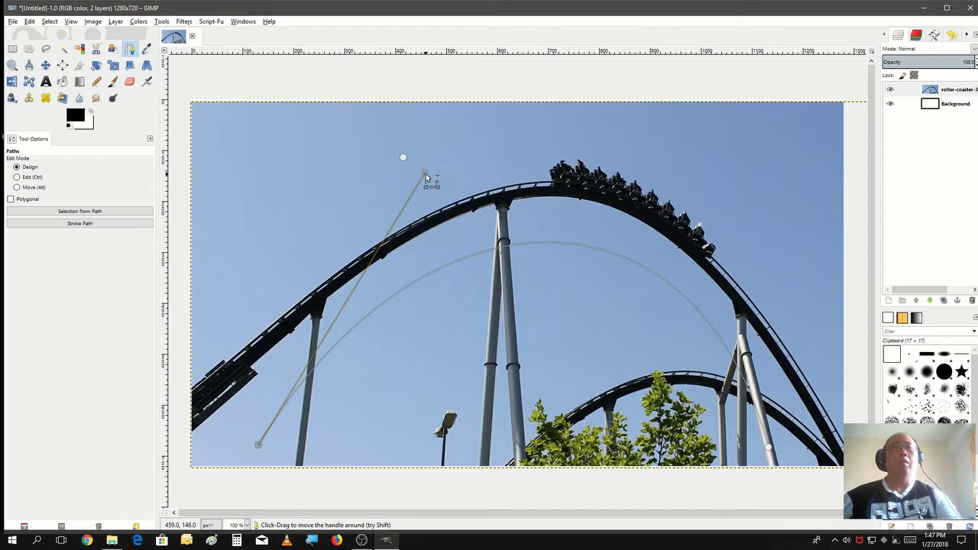
pyautogui.moveTo(426, 177); pyautogui.dragTo(437, 190)
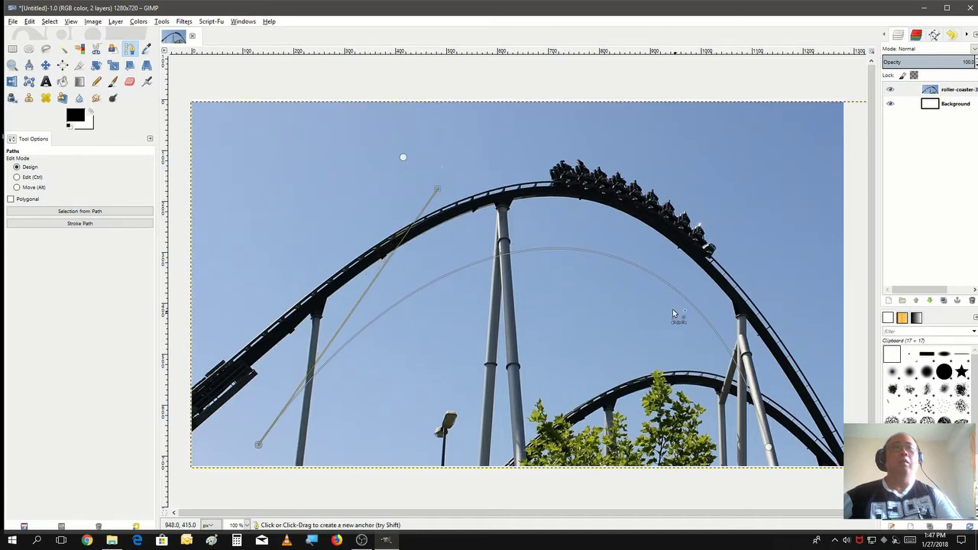
# - Refine the top of the arch and both curve handles so the path bends evenly under the track
pyautogui.click(575, 253)
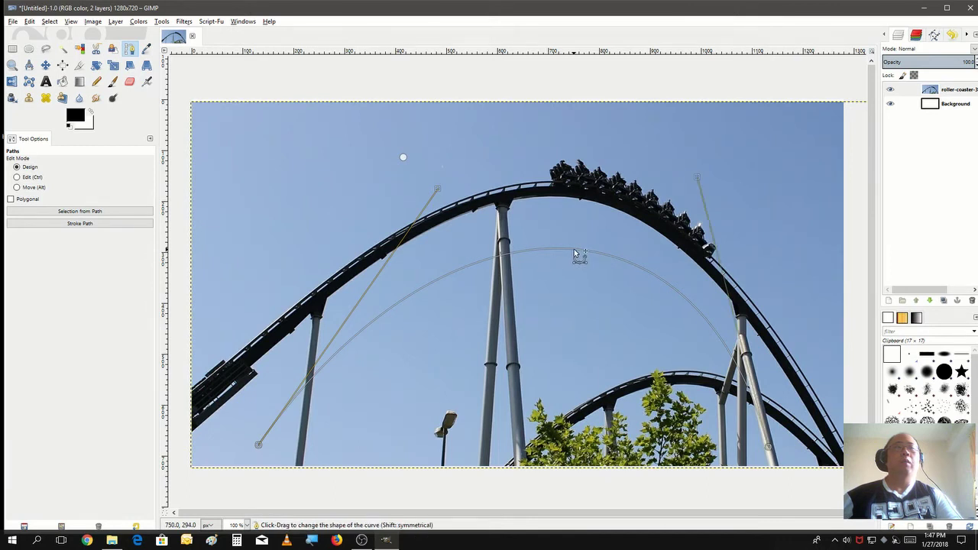
pyautogui.moveTo(575, 253); pyautogui.dragTo(561, 243)
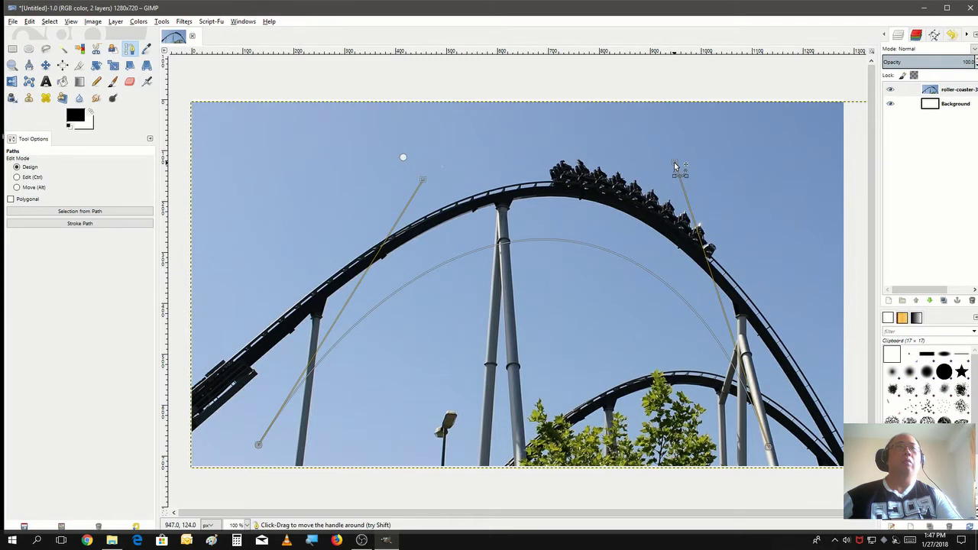
pyautogui.moveTo(675, 165); pyautogui.dragTo(654, 174)
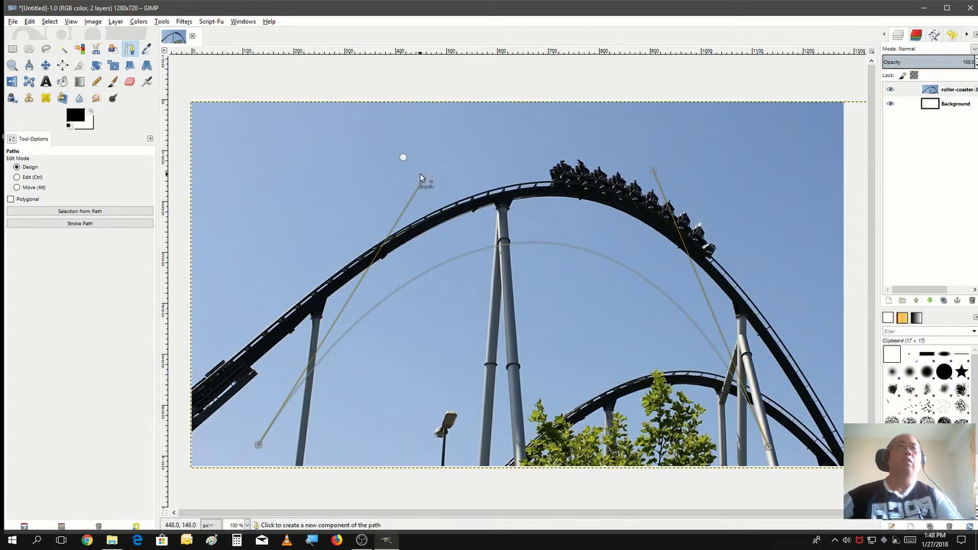
pyautogui.moveTo(423, 183); pyautogui.dragTo(442, 187)
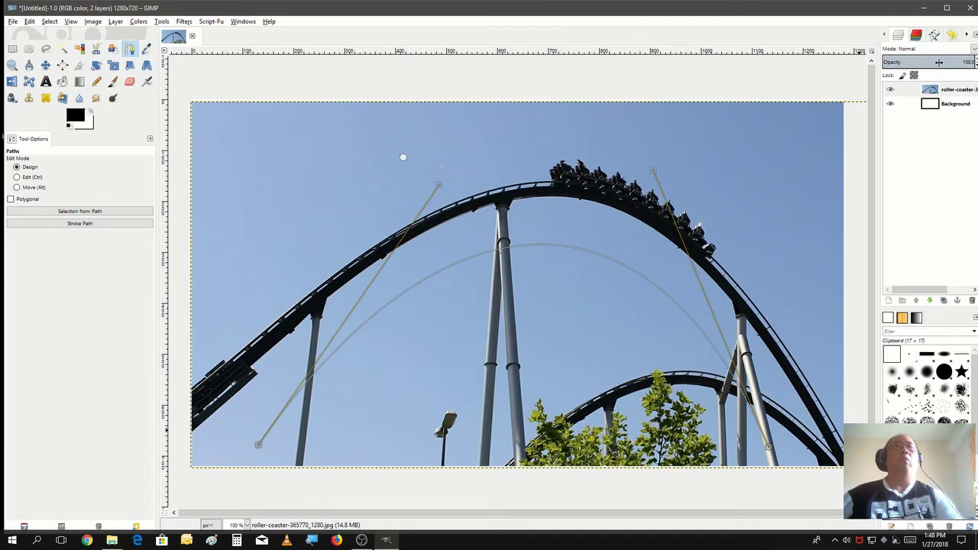
# - Set the Text tool to the NEXT ART Semi-Bold font at a size of 40 px
pyautogui.click(935, 36)
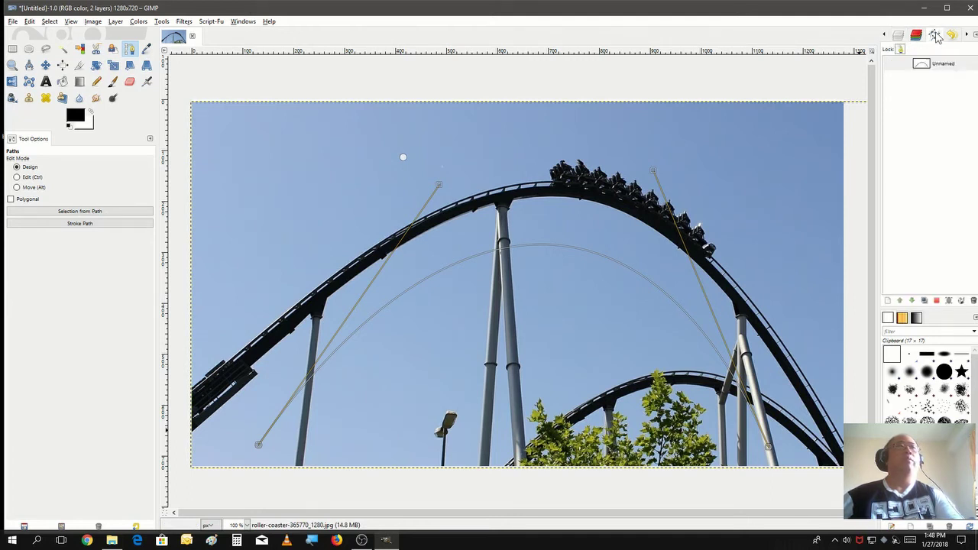
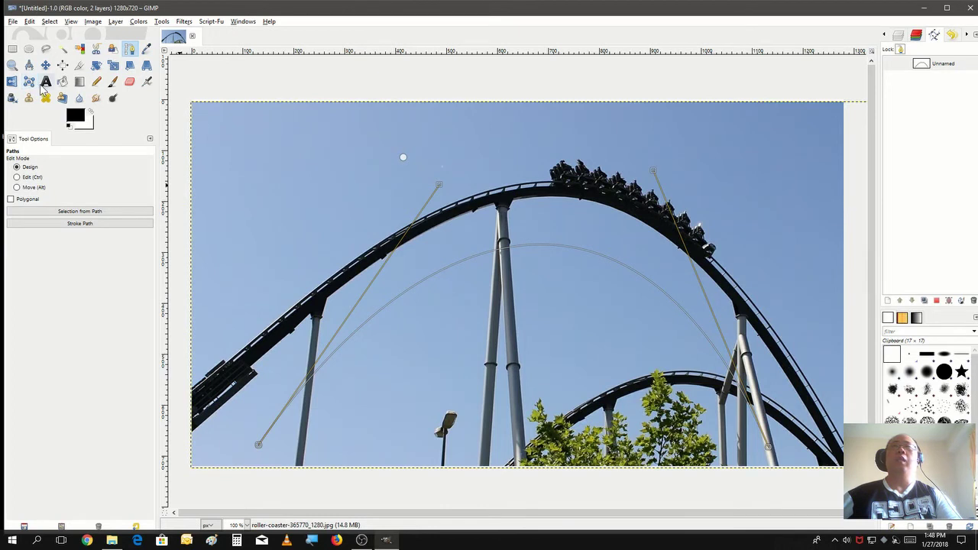
pyautogui.click(43, 87)
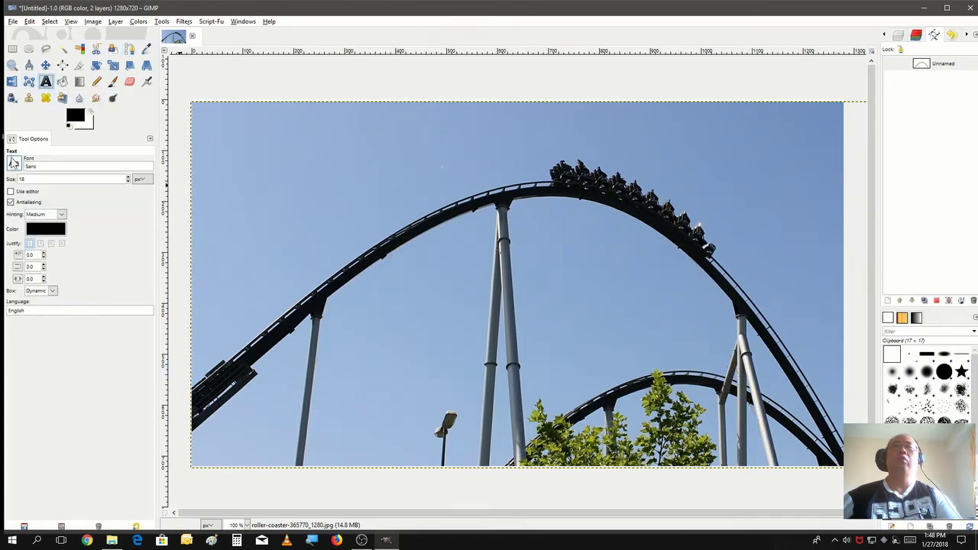
pyautogui.click(14, 164)
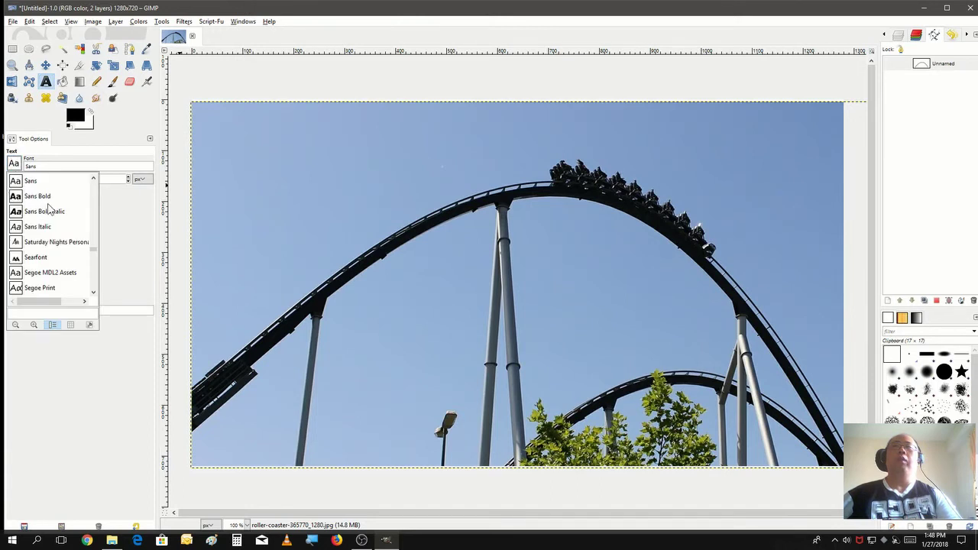
pyautogui.scroll(8, 54, 199)
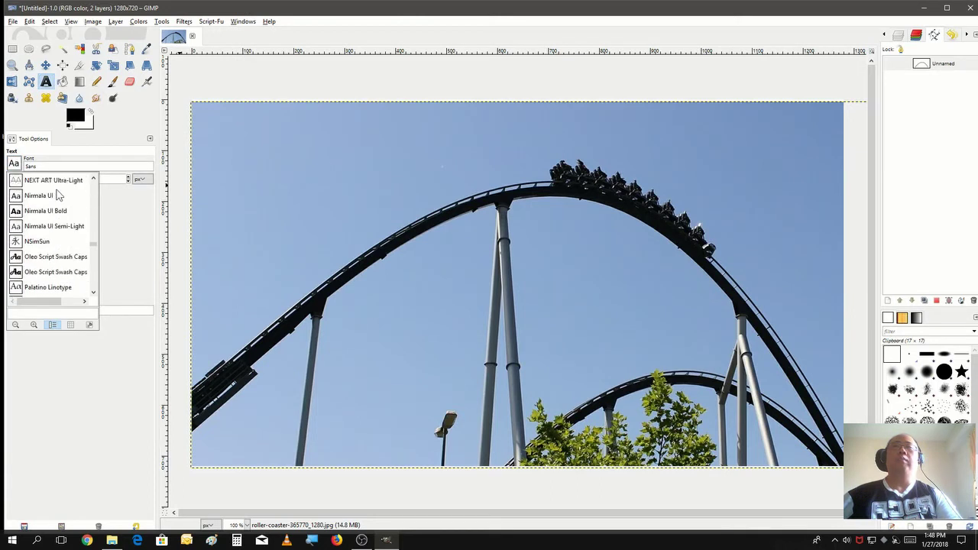
pyautogui.scroll(2, 57, 193)
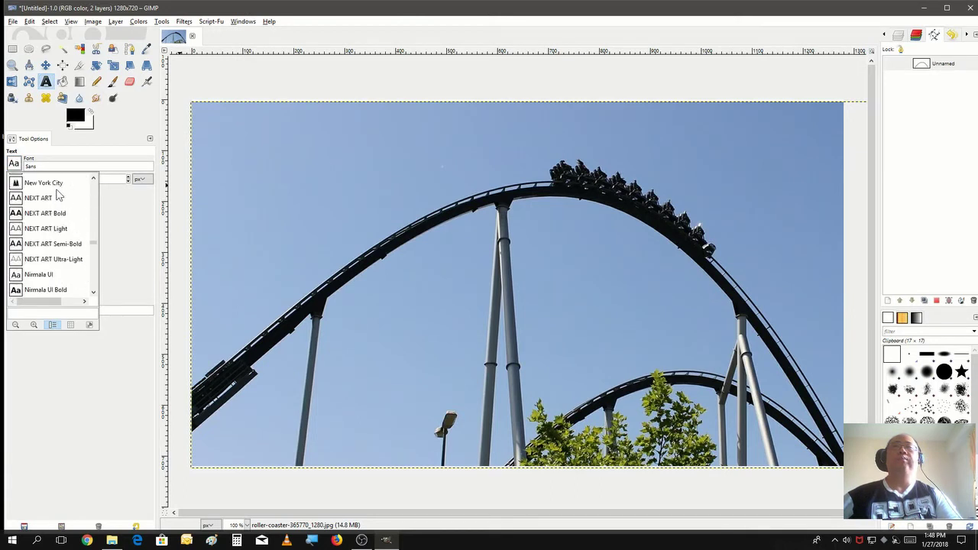
pyautogui.click(44, 243)
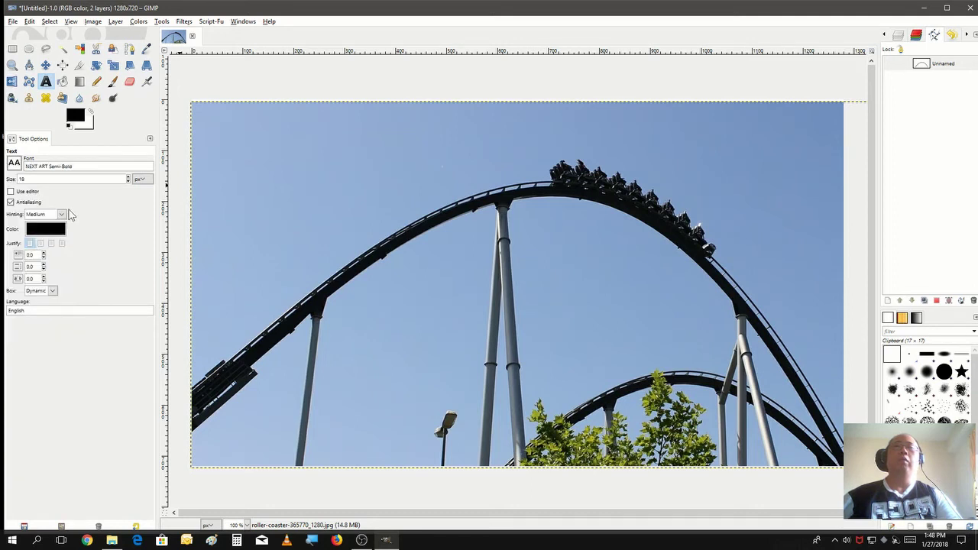
pyautogui.click(49, 176)
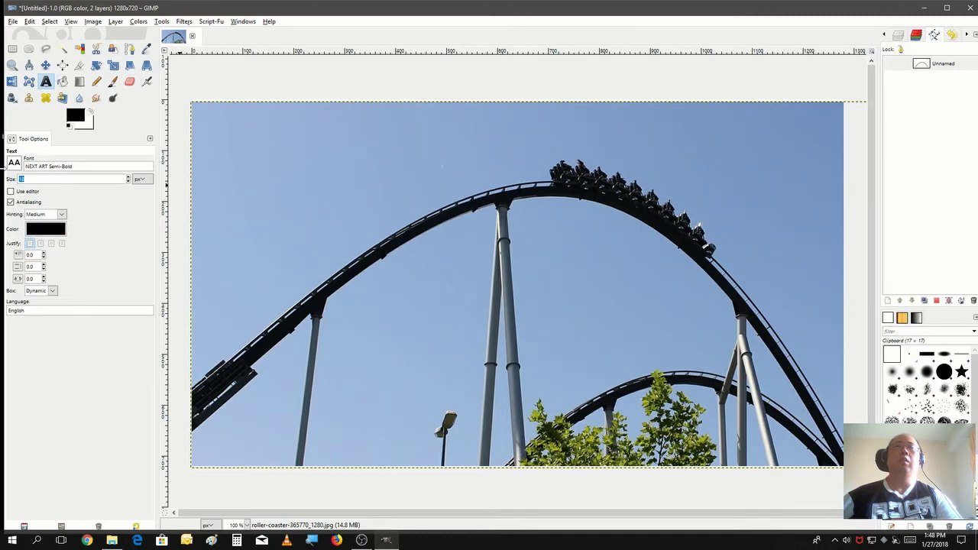
pyautogui.write('40')
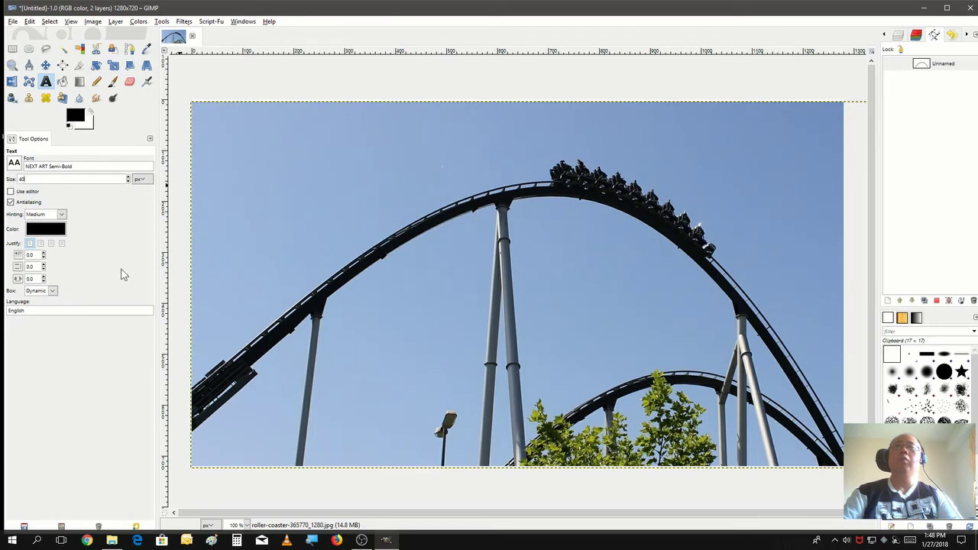
# - Add centred text reading "CREATING CURVED TEXT USING GIMP" in a box about 1229 × 110 px across the sky above the track
pyautogui.moveTo(201, 109); pyautogui.dragTo(827, 164)
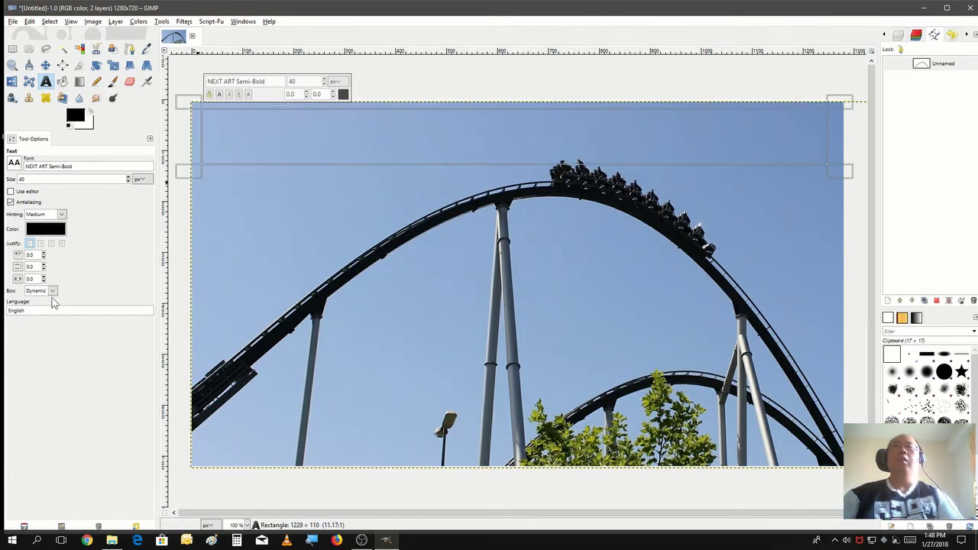
pyautogui.click(52, 244)
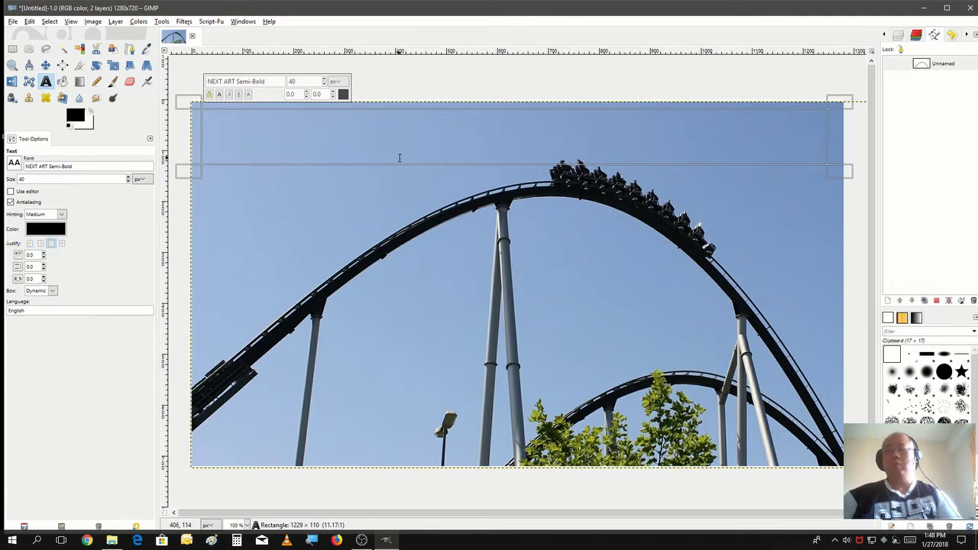
pyautogui.write('CR')
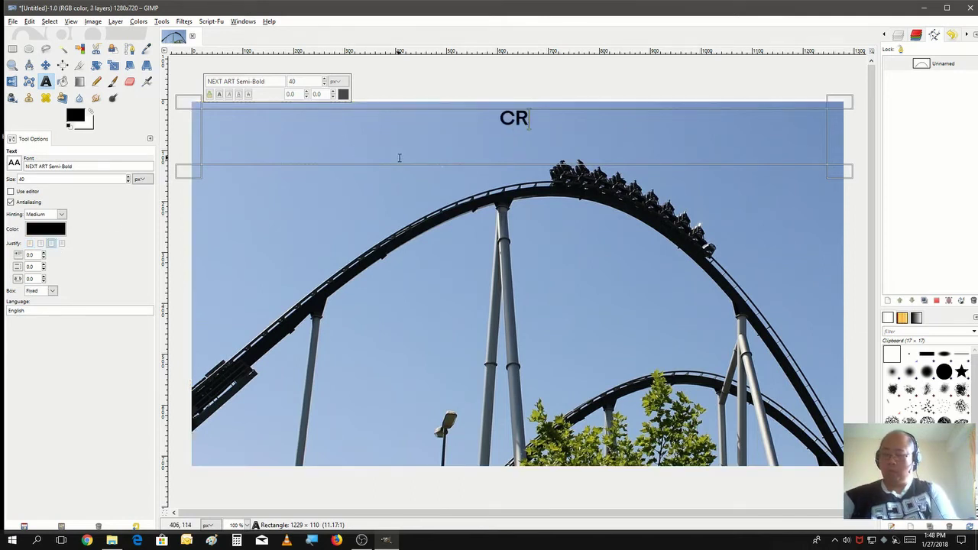
pyautogui.write('EATI')
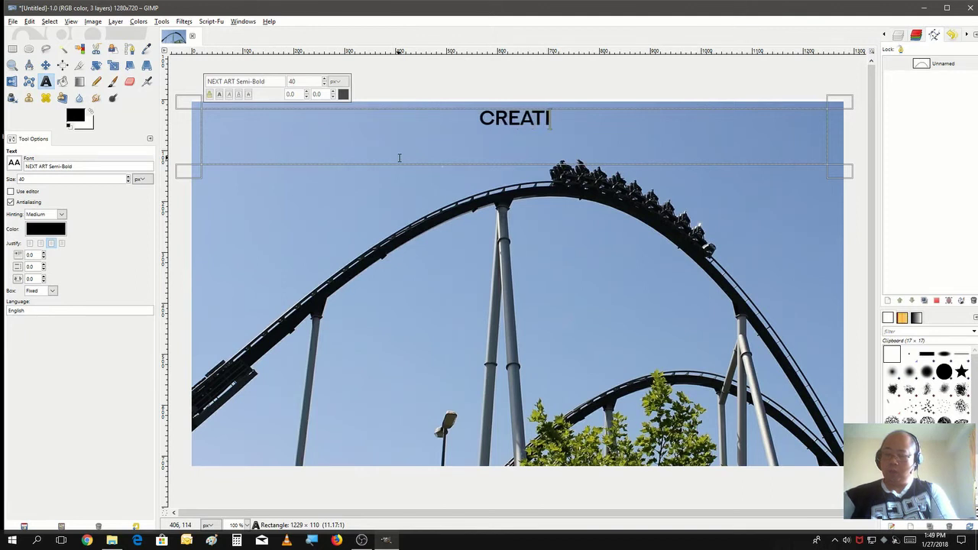
pyautogui.write('NG ')
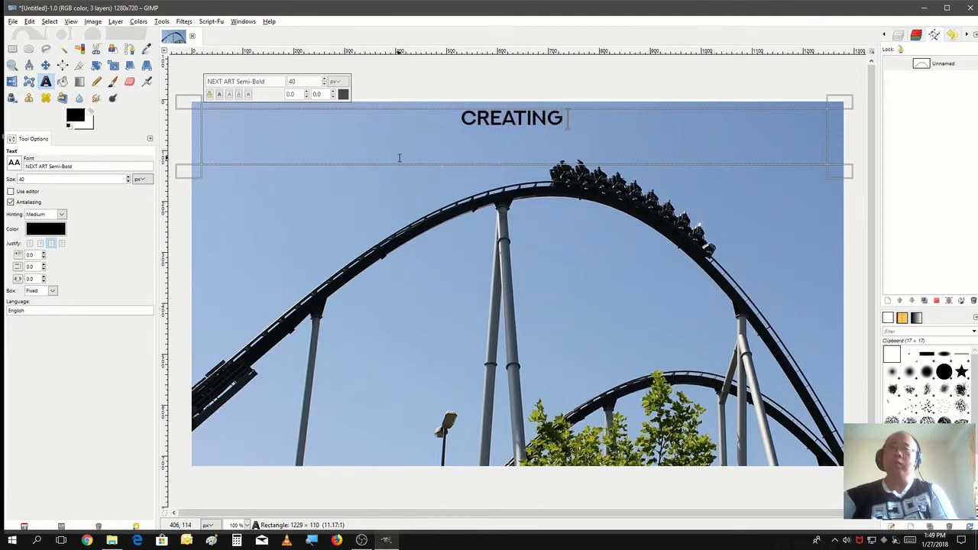
pyautogui.write('C')
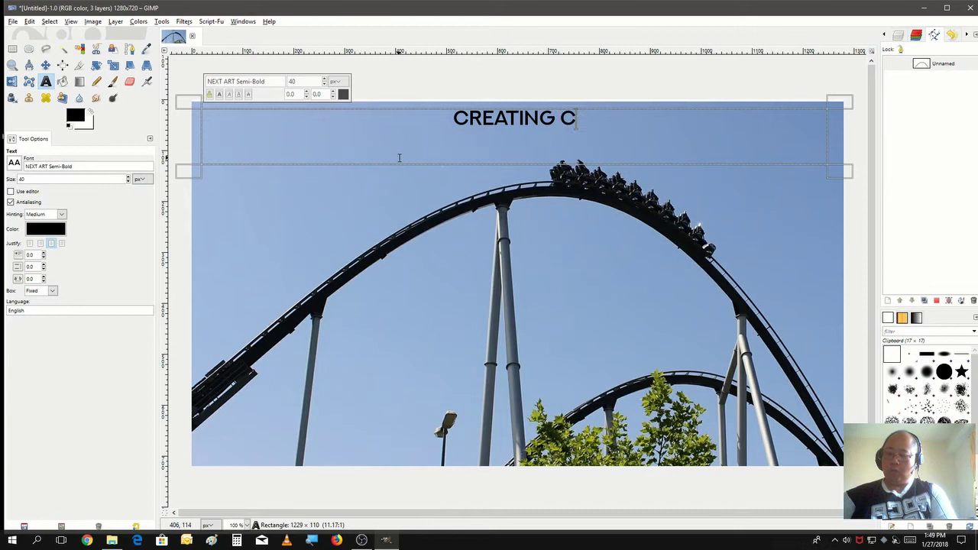
pyautogui.write('U')
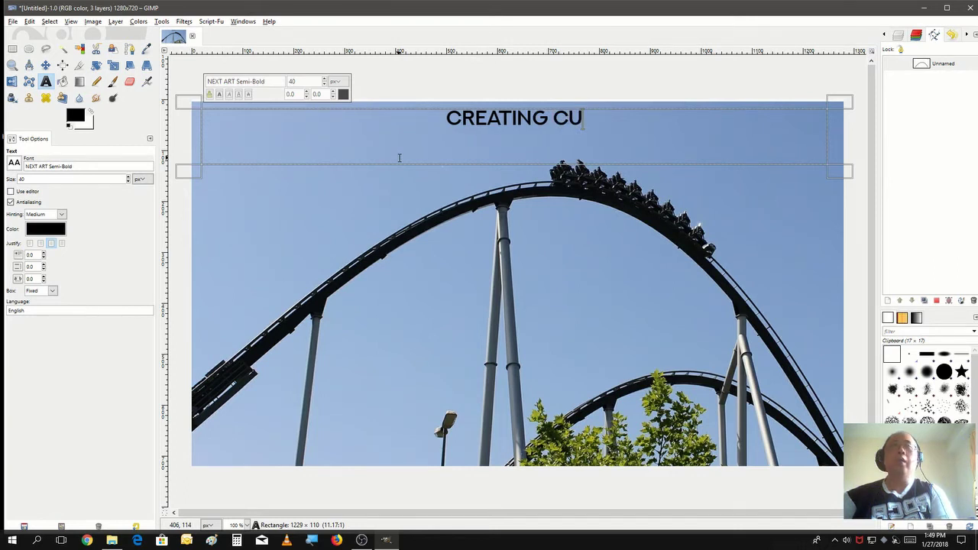
pyautogui.write('RVED')
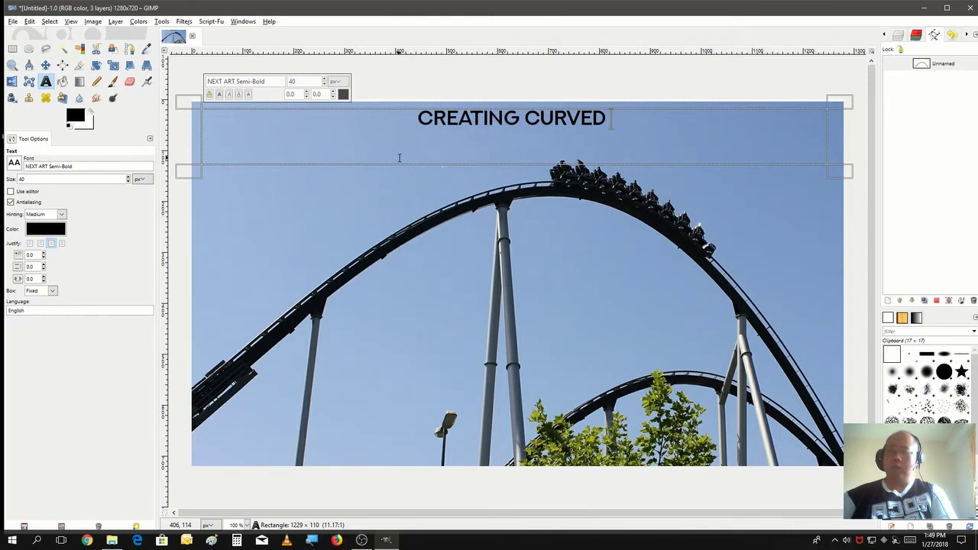
pyautogui.write(' TEXT USING GIM')
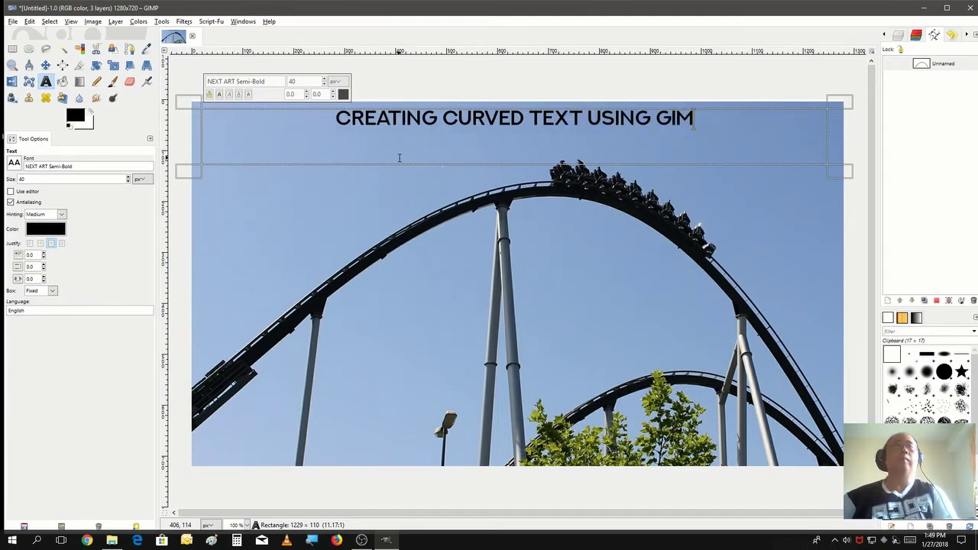
pyautogui.write('L')
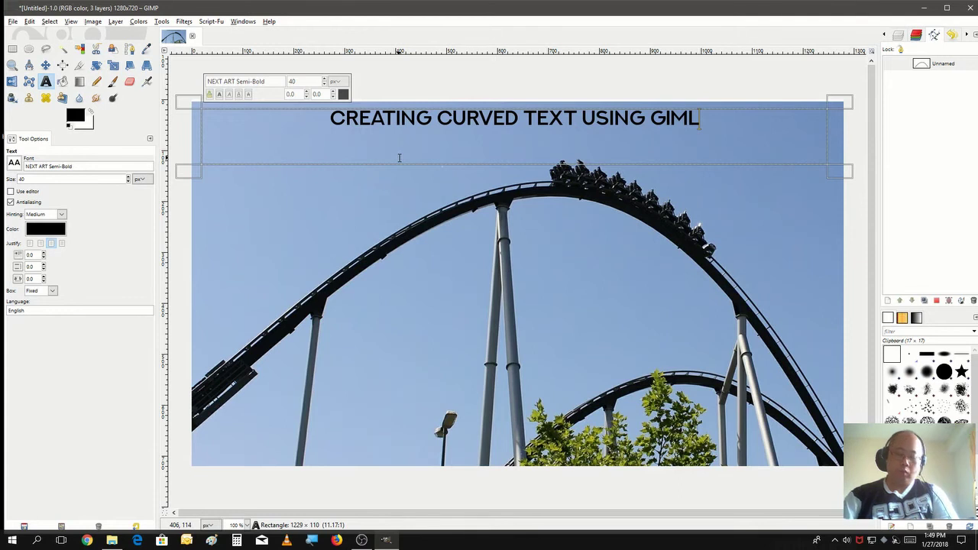
pyautogui.press('BackSpace')
pyautogui.write('P')
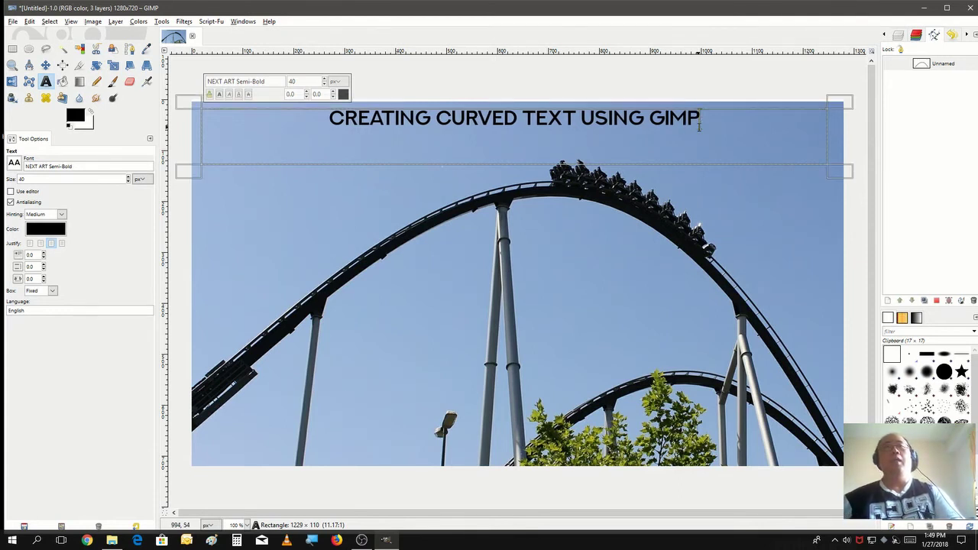
# - Set the kerning of the entire heading text to 8.0
pyautogui.hotkey('ctrl', 'a')
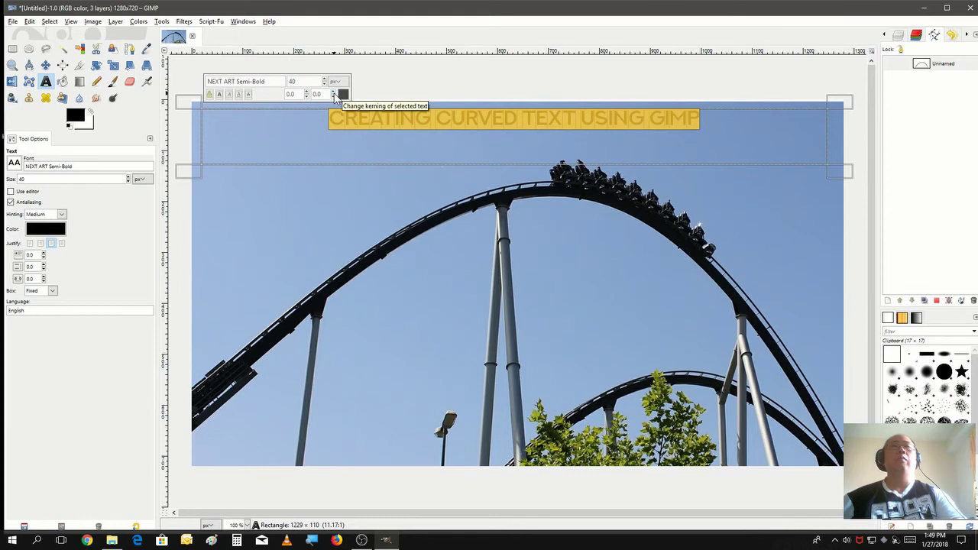
pyautogui.scroll(5, 333, 92)
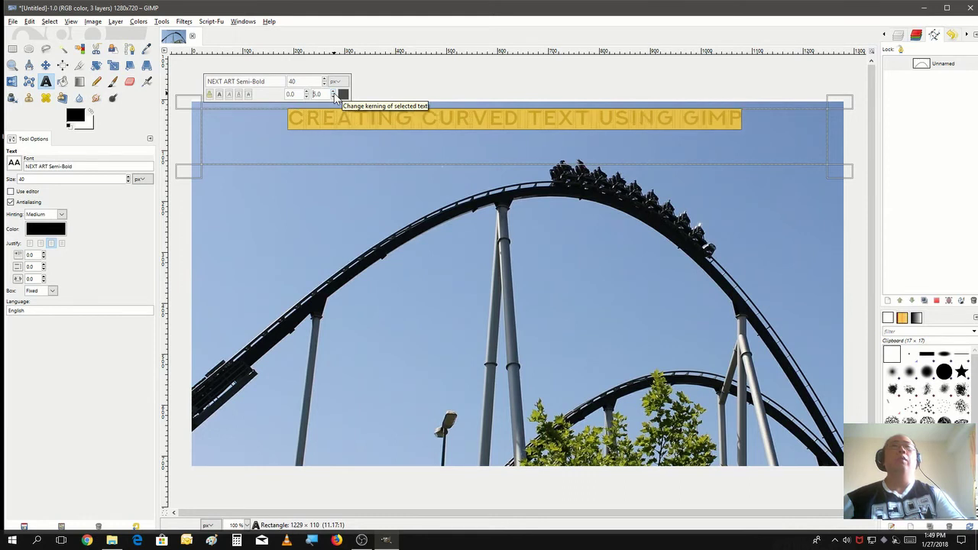
pyautogui.scroll(1, 333, 93)
pyautogui.scroll(2, 334, 92)
pyautogui.scroll(1, 334, 93)
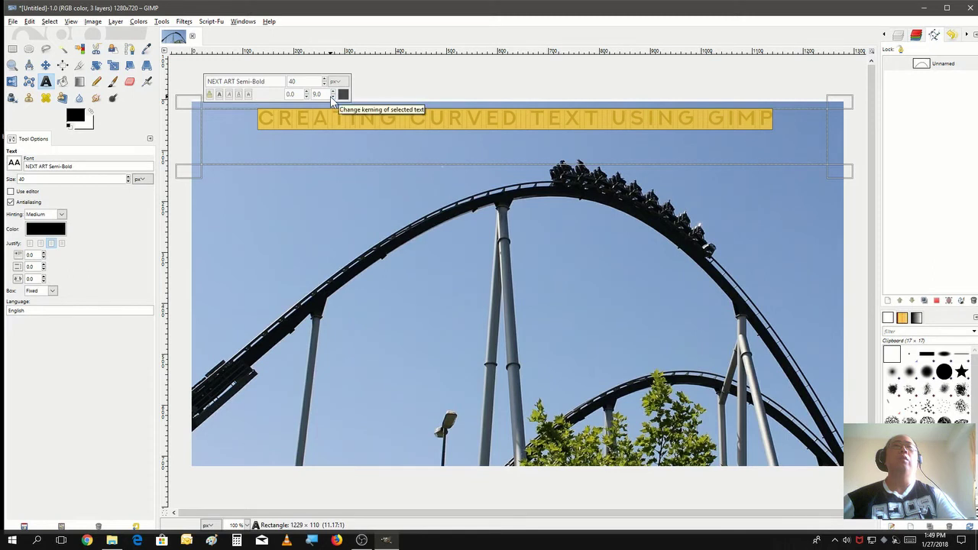
pyautogui.scroll(-1, 333, 99)
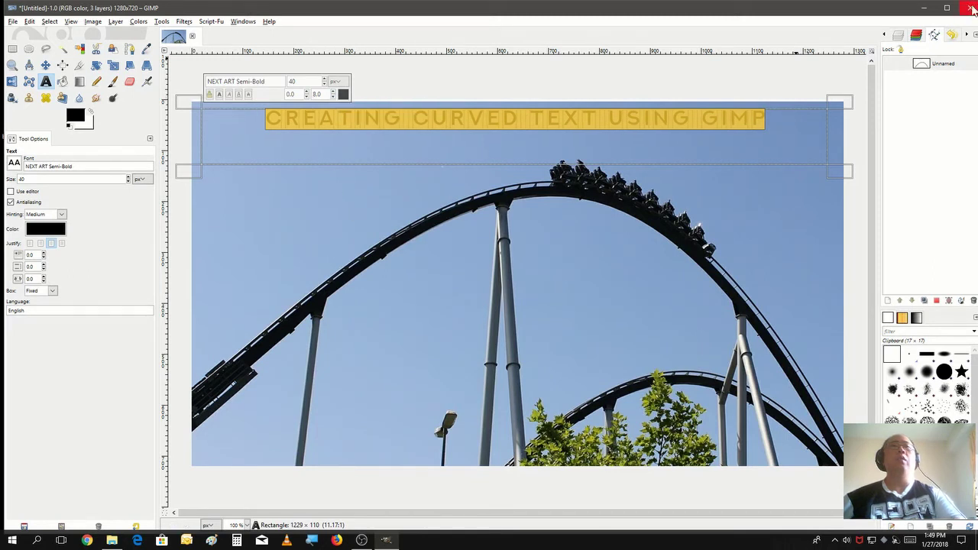
# - Run the heading's text layer along the arched path to create a curved outline of the lettering
pyautogui.click(898, 36)
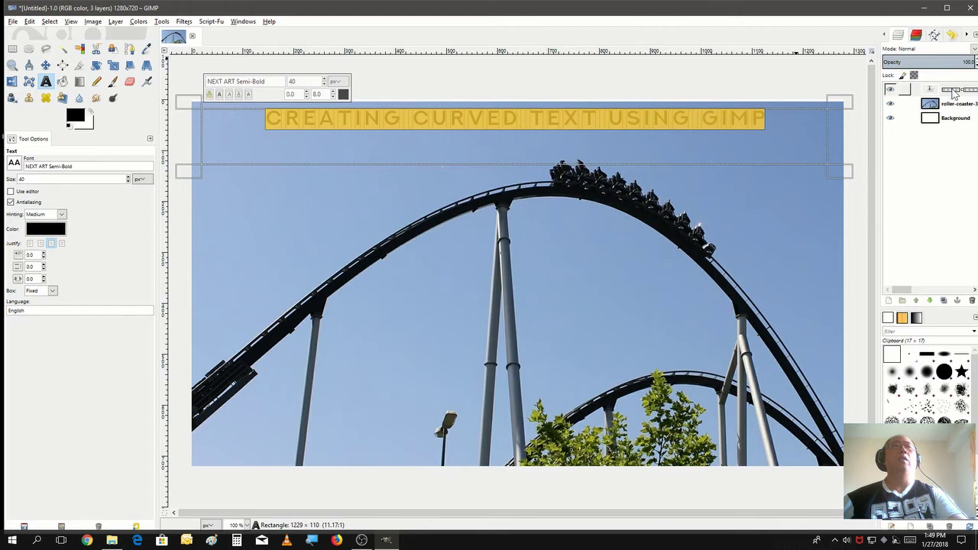
pyautogui.rightClick(955, 94)
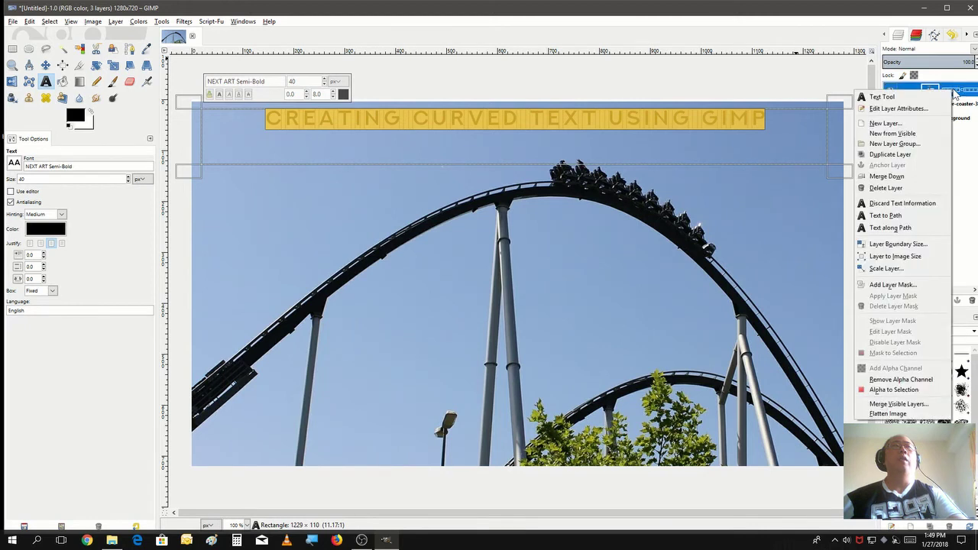
pyautogui.click(899, 232)
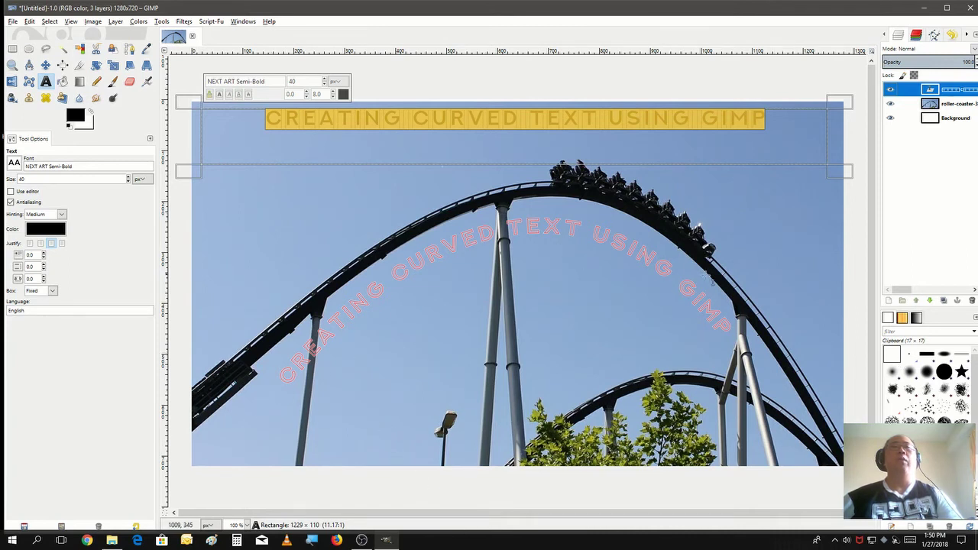
# - Create a new 1280 × 720 px layer with transparency fill above the text layer
pyautogui.rightClick(936, 92)
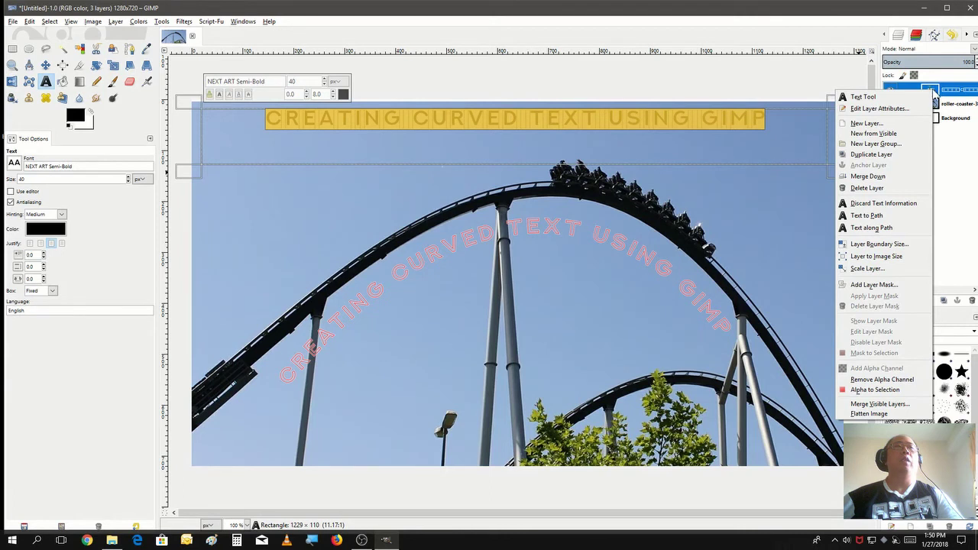
pyautogui.click(907, 127)
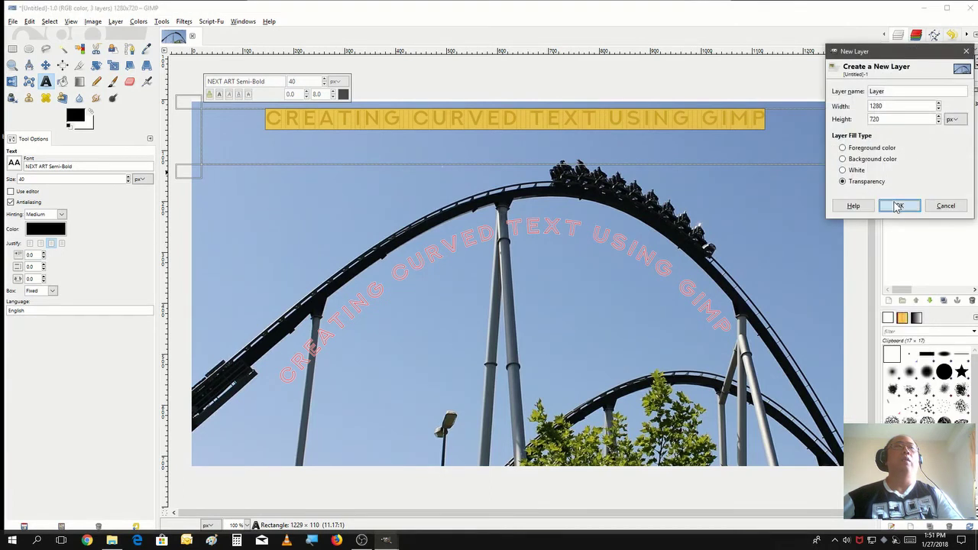
pyautogui.click(898, 206)
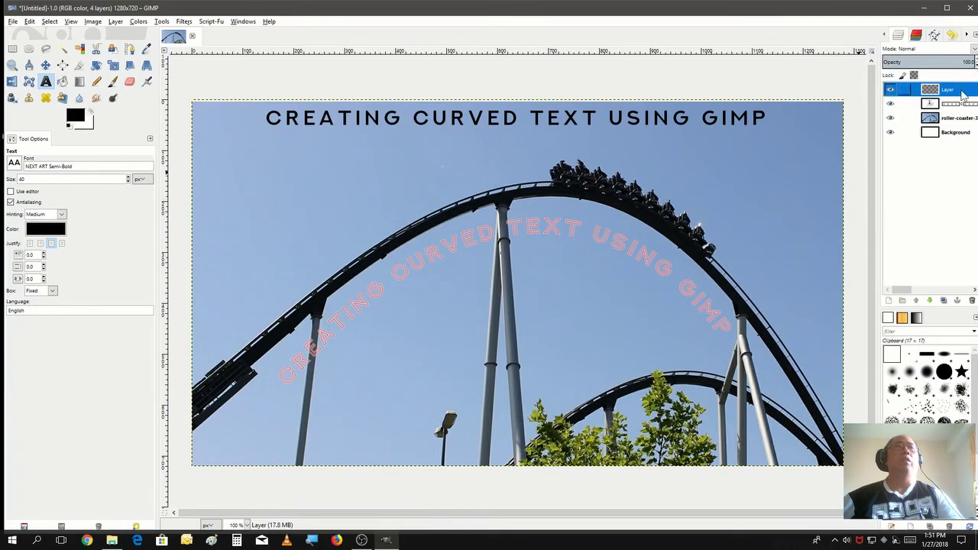
# - Convert the curved lettering path to a selection and return to the layer list
pyautogui.click(935, 35)
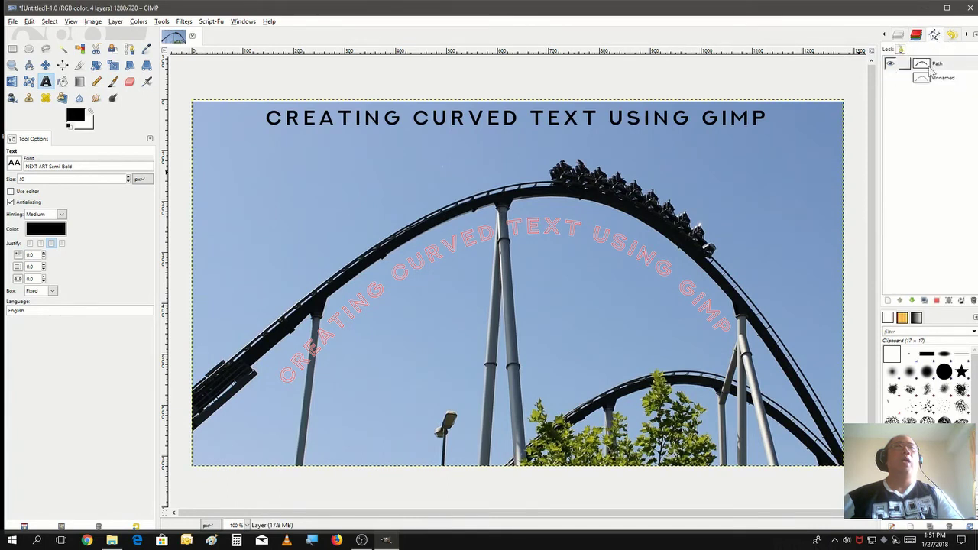
pyautogui.click(928, 68)
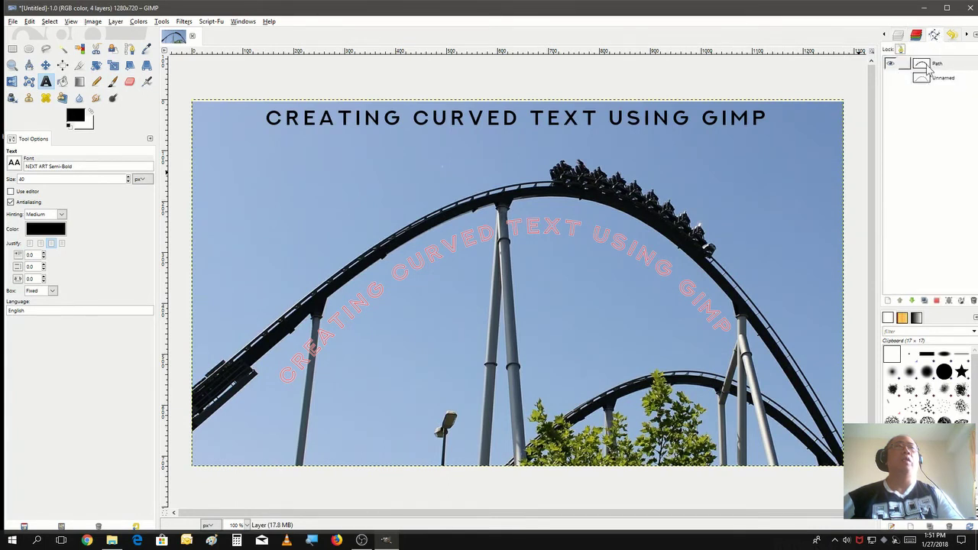
pyautogui.click(928, 66)
pyautogui.rightClick(930, 68)
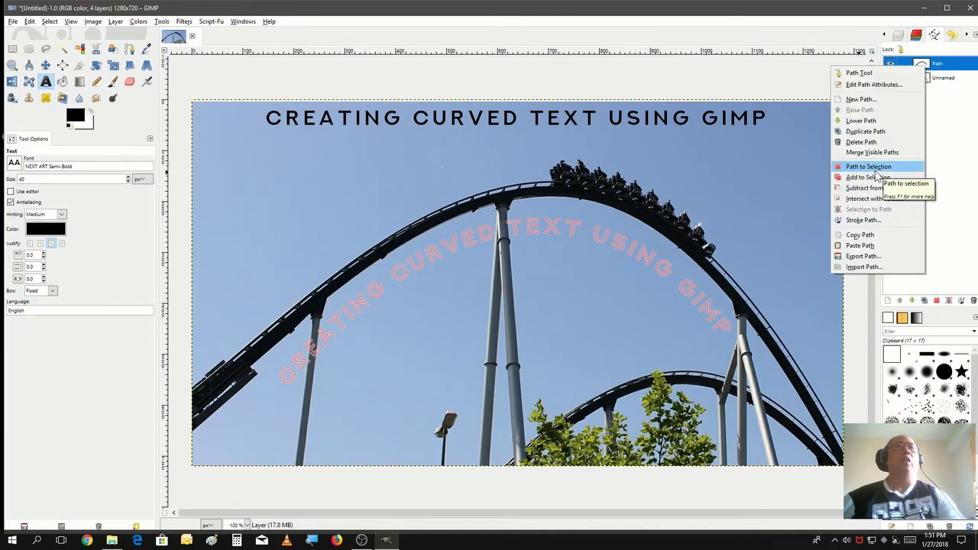
pyautogui.click(877, 166)
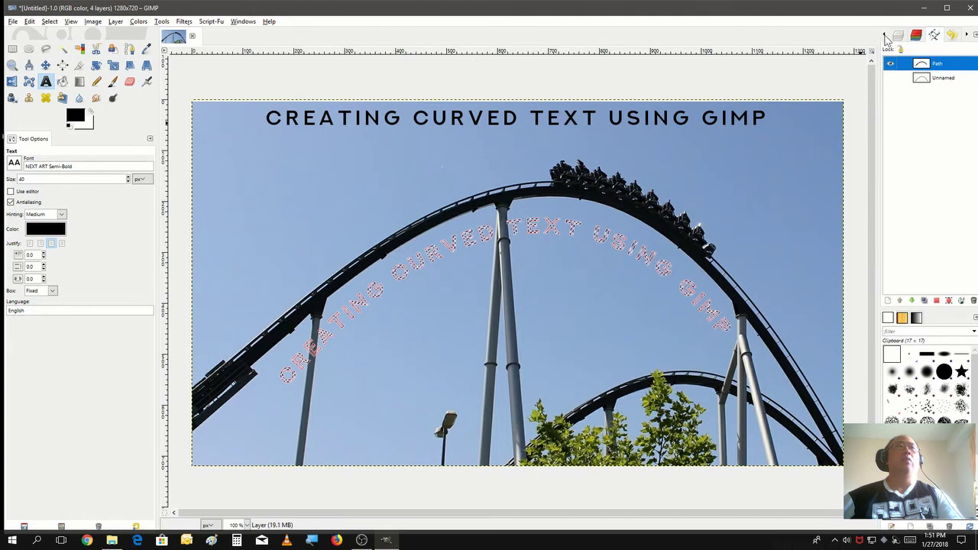
pyautogui.scroll(1, 886, 38)
pyautogui.scroll(1, 886, 38)
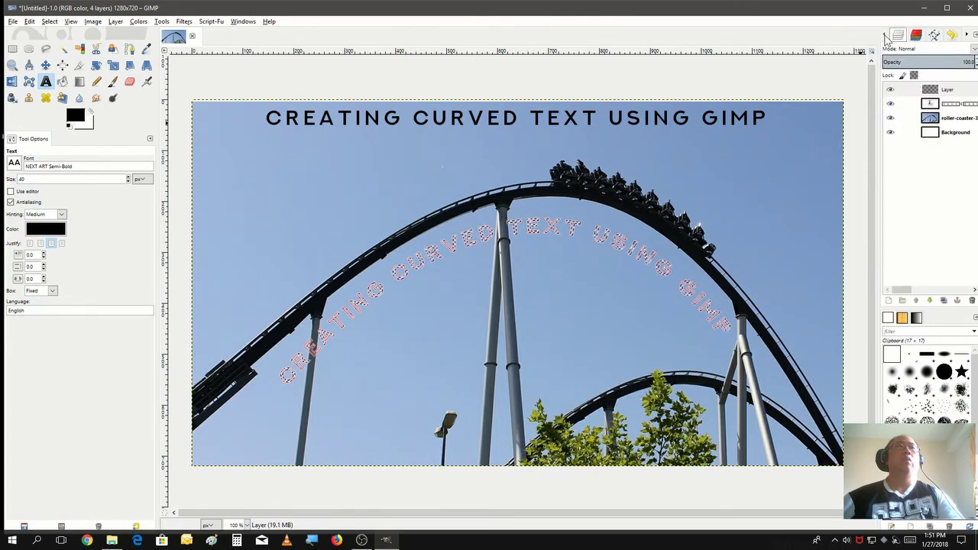
# - Fill the curved lettering selection with the black foreground color on the new transparent layer and clear the selection
pyautogui.click(963, 93)
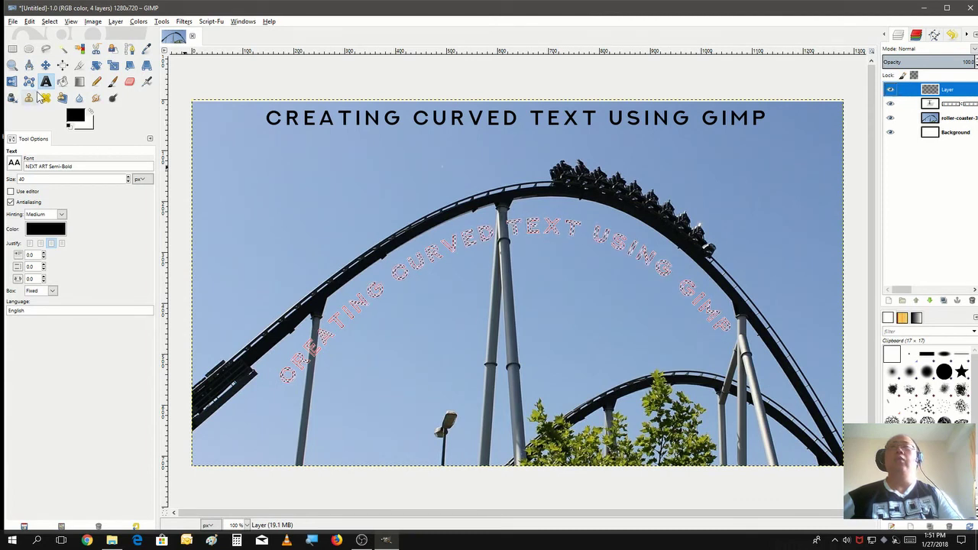
pyautogui.click(62, 81)
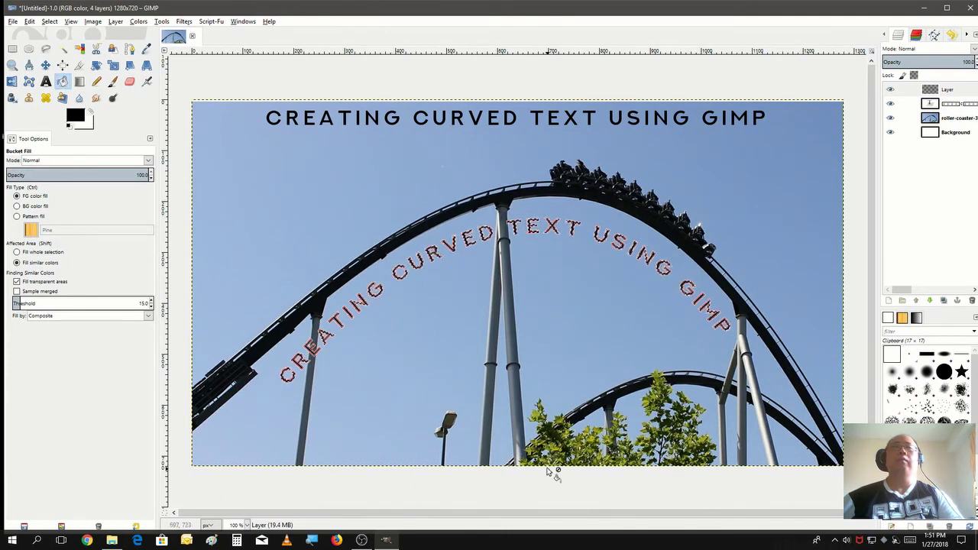
pyautogui.click(49, 21)
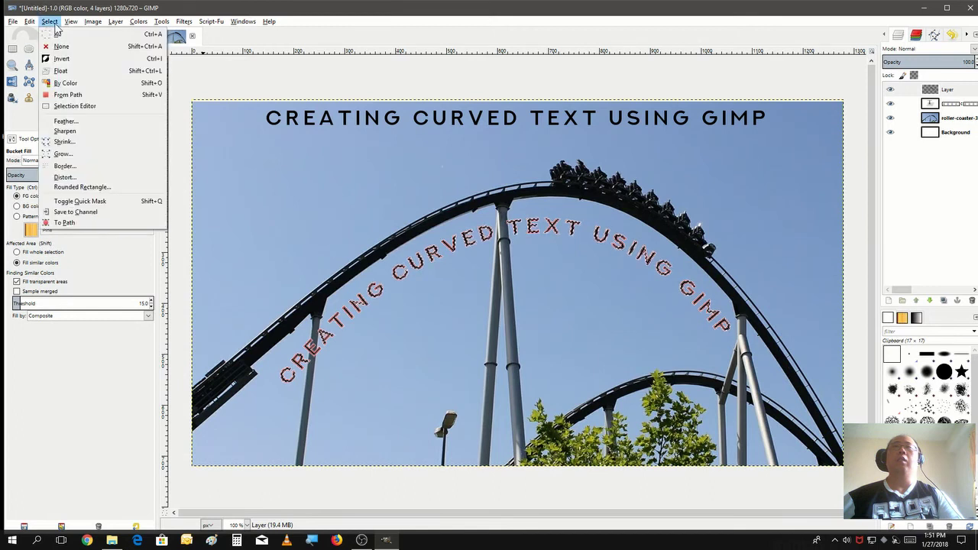
pyautogui.click(61, 46)
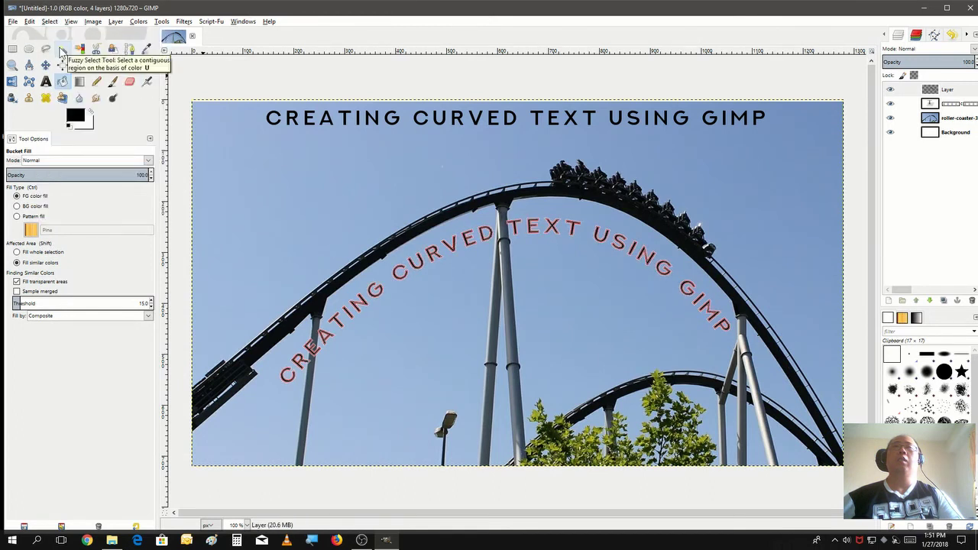
# - Hide the curved lettering path's red outline and return to the layer list
pyautogui.click(937, 36)
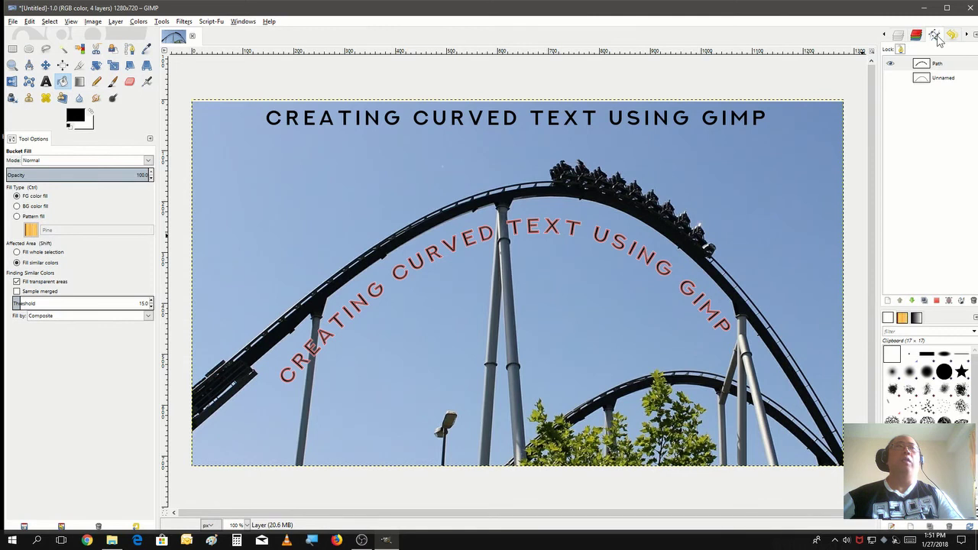
pyautogui.click(892, 66)
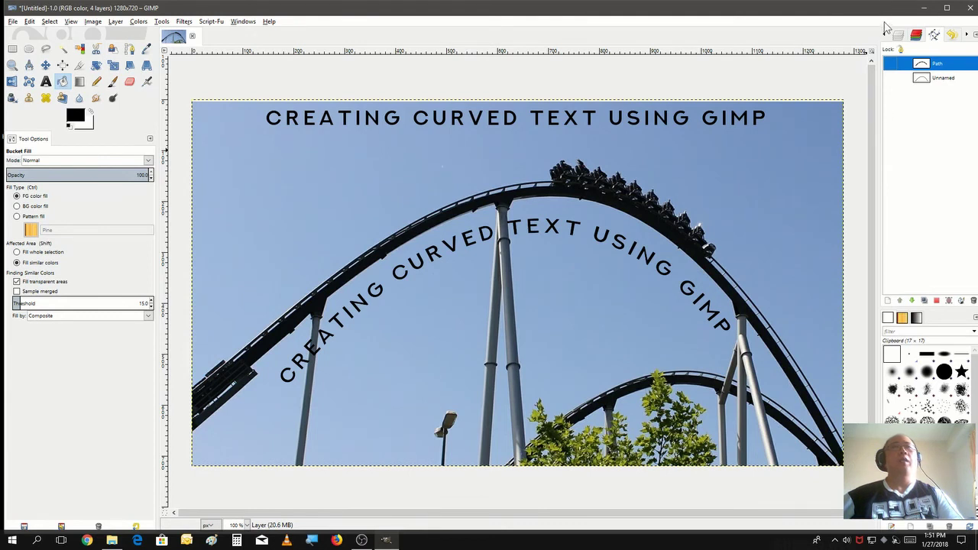
pyautogui.click(886, 35)
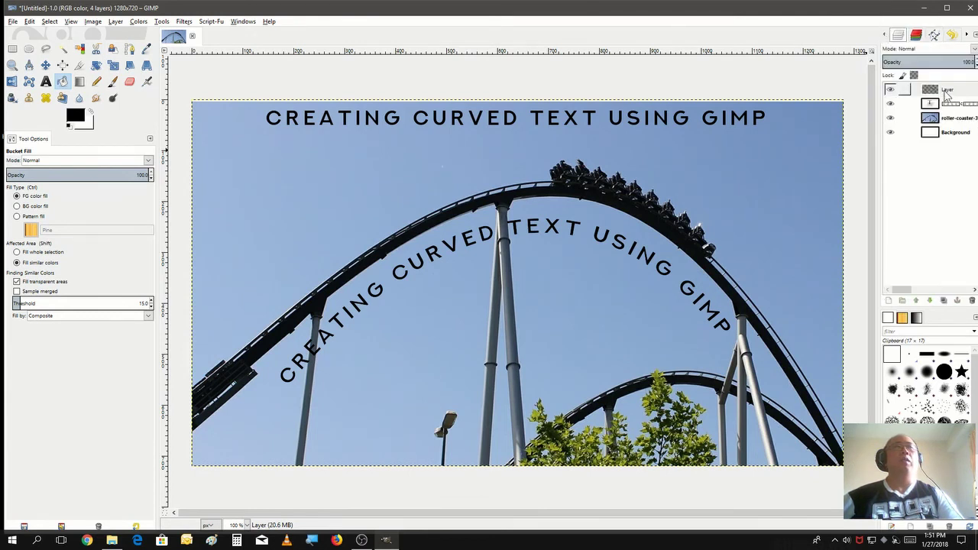
# - Apply an Outer Glow of size 10.0 with layer knockout, merged with the curved text's layer, and hide the straight heading layer
pyautogui.click(947, 90)
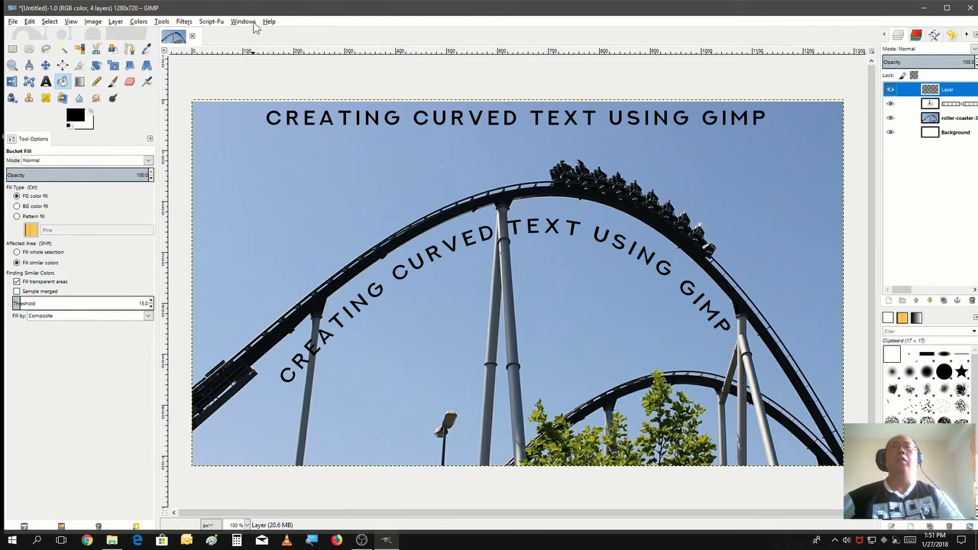
pyautogui.click(213, 21)
pyautogui.moveTo(222, 38)
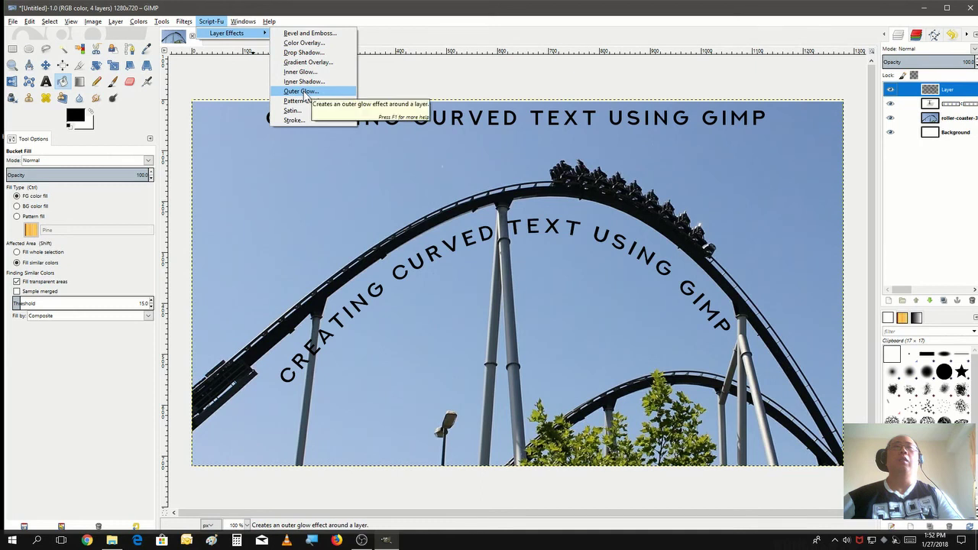
pyautogui.click(306, 92)
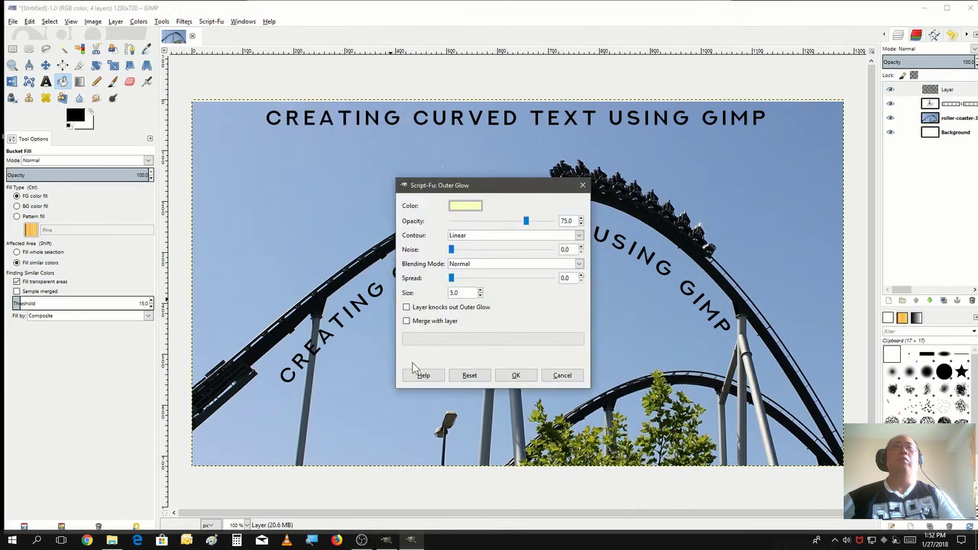
pyautogui.click(480, 291)
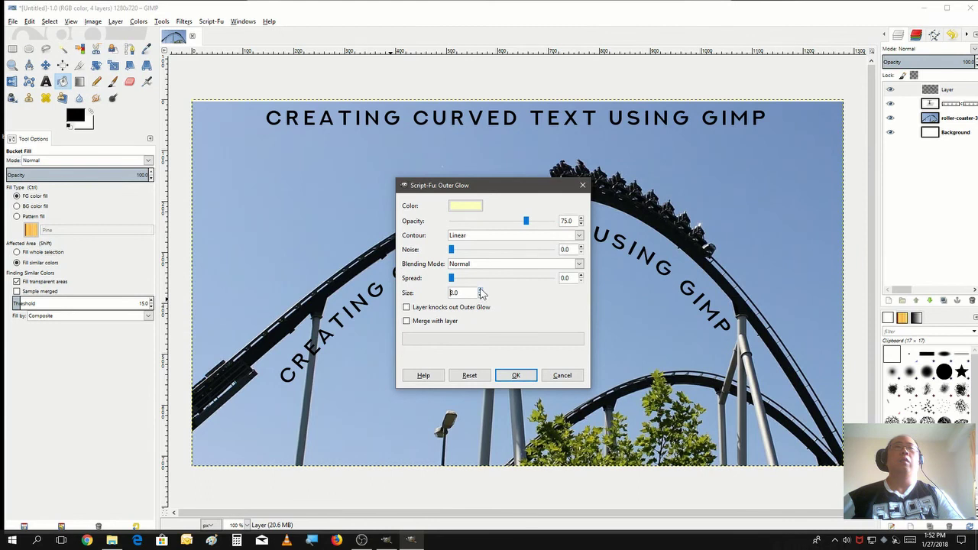
pyautogui.click(457, 308)
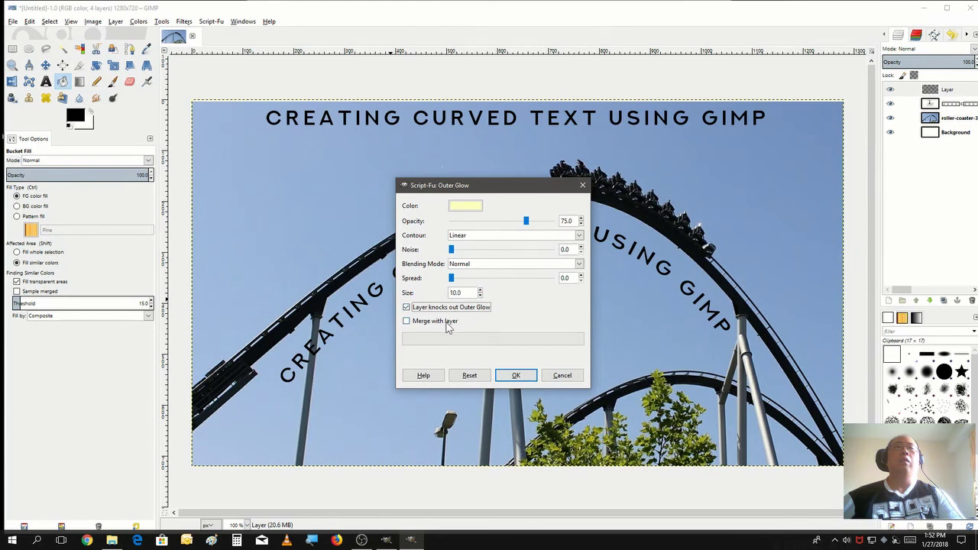
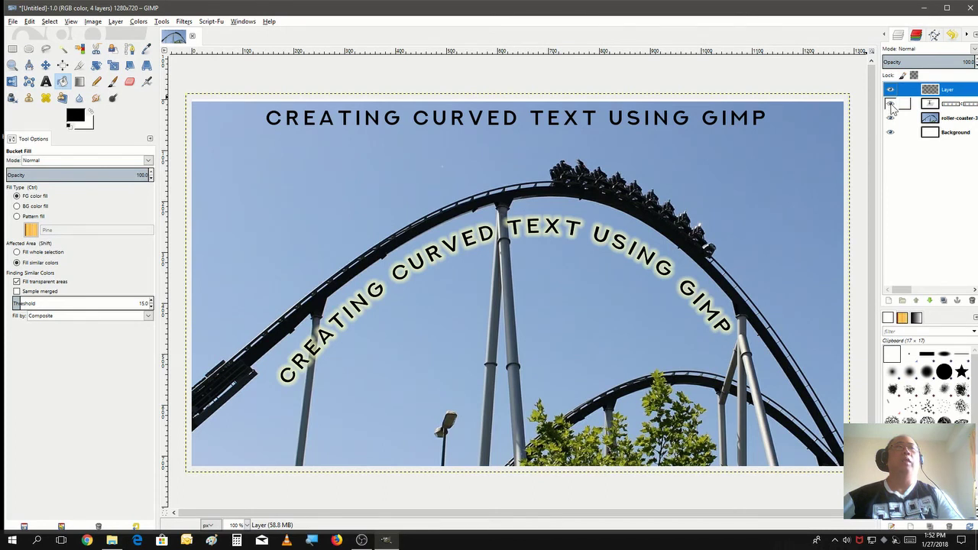
pyautogui.click(891, 105)
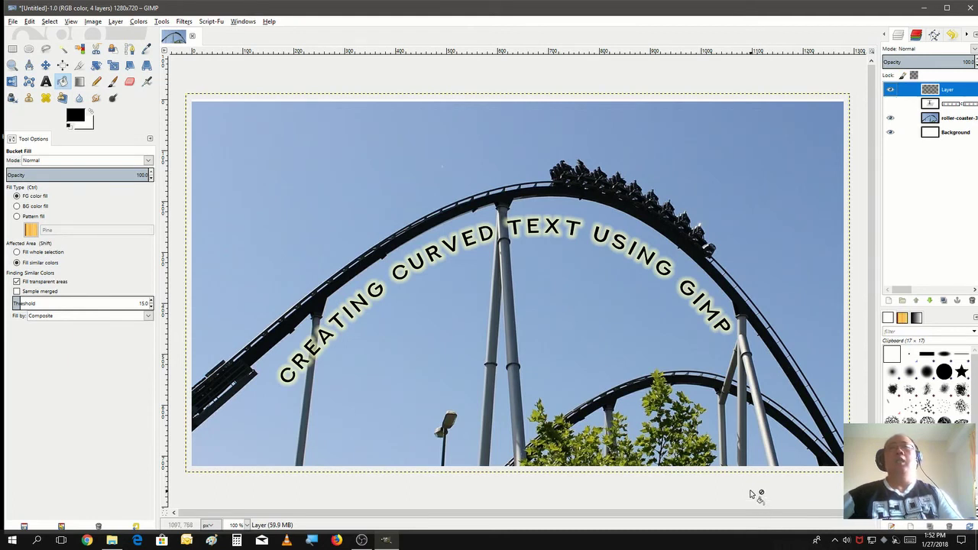
# - Start a Cage Transform outline around the curved text, placing points at its left end and along the underside to the word GIMP
pyautogui.click(28, 82)
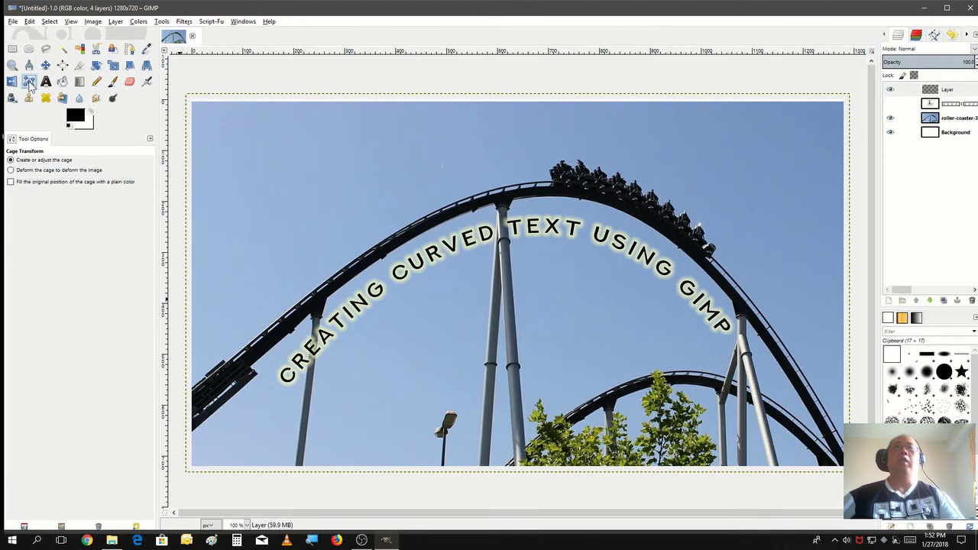
pyautogui.click(263, 370)
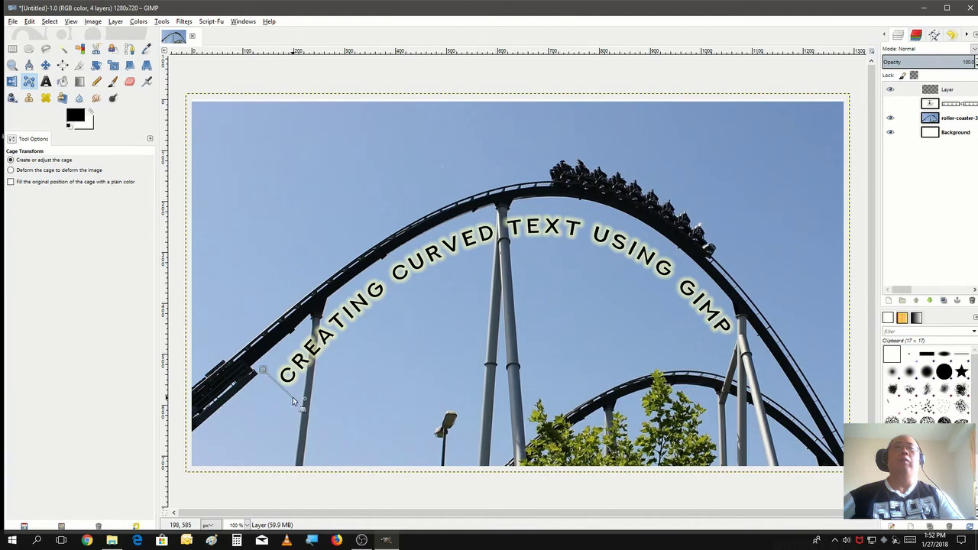
pyautogui.click(293, 397)
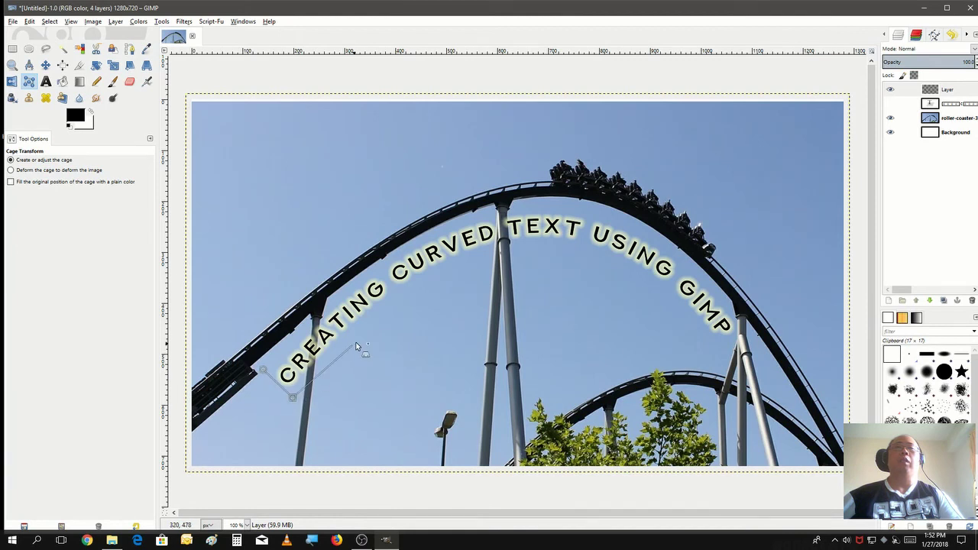
pyautogui.click(393, 299)
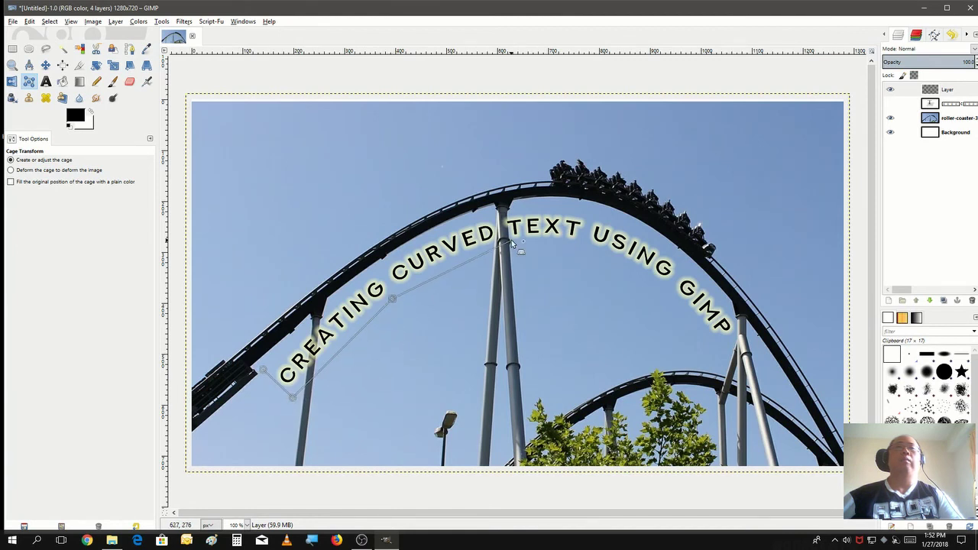
pyautogui.click(505, 249)
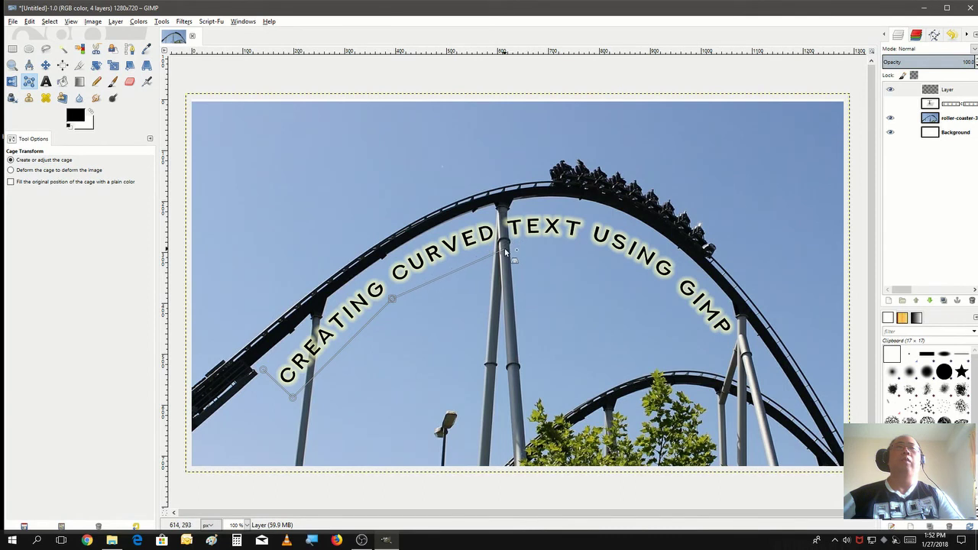
pyautogui.click(602, 267)
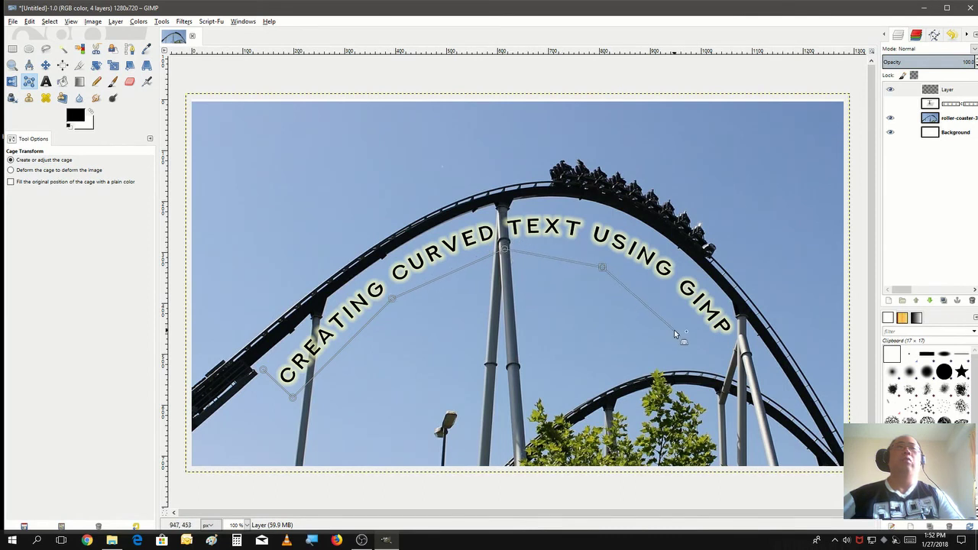
pyautogui.click(674, 331)
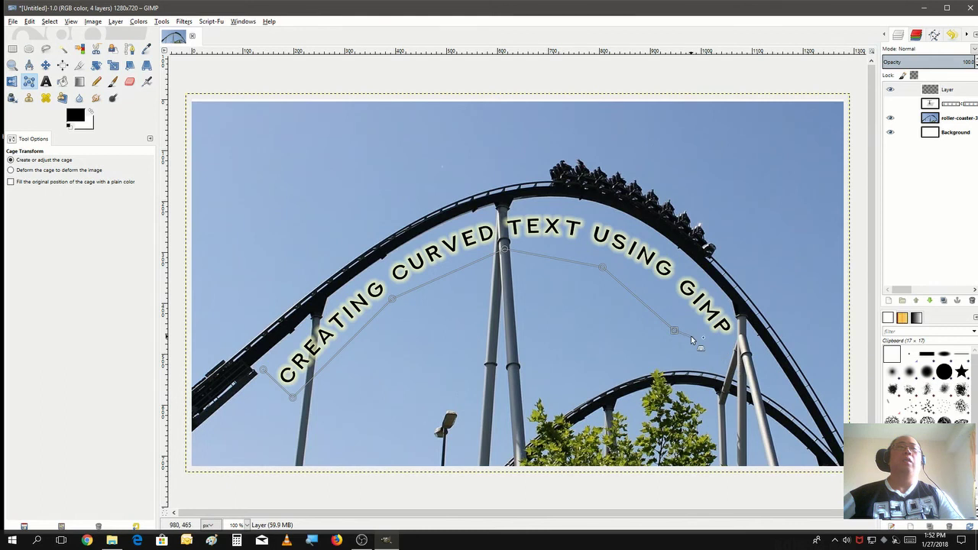
pyautogui.click(713, 354)
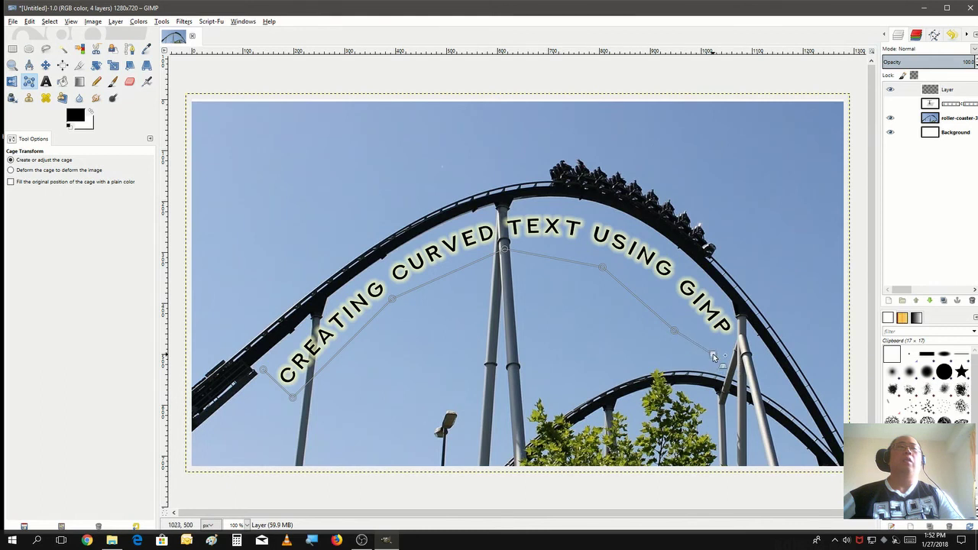
# - Continue the cage back along the upper side of the curved text and close it at its starting point
pyautogui.click(752, 318)
pyautogui.click(690, 248)
pyautogui.click(621, 209)
pyautogui.click(546, 202)
pyautogui.click(449, 217)
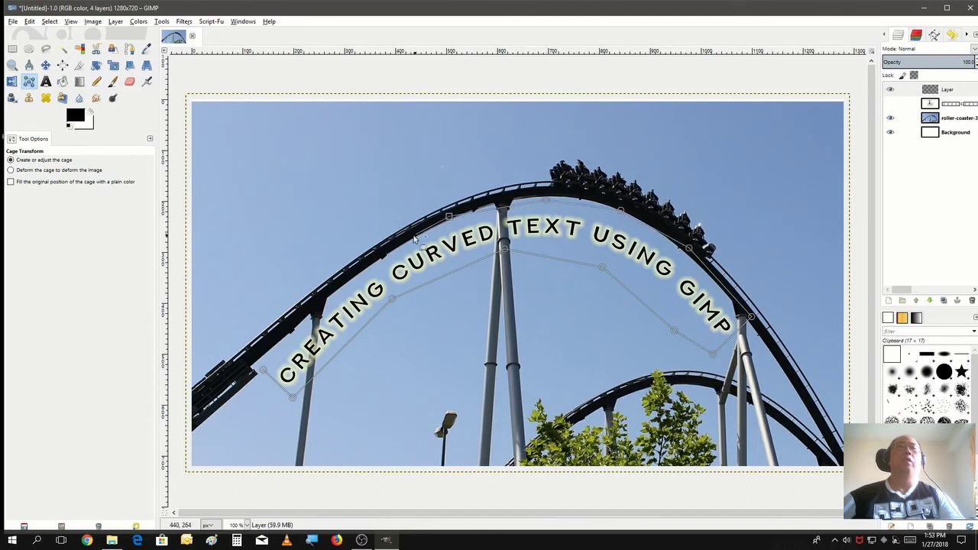
pyautogui.click(381, 260)
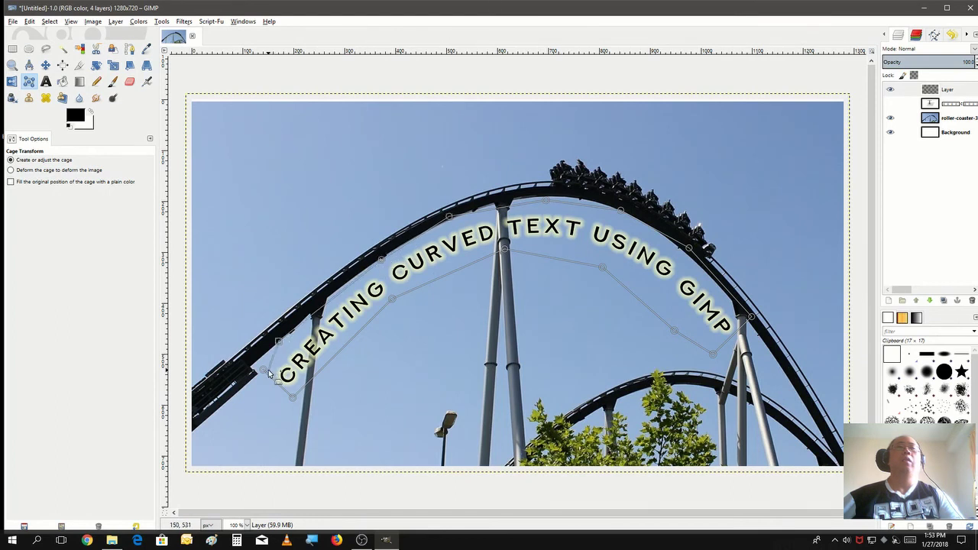
pyautogui.click(263, 370)
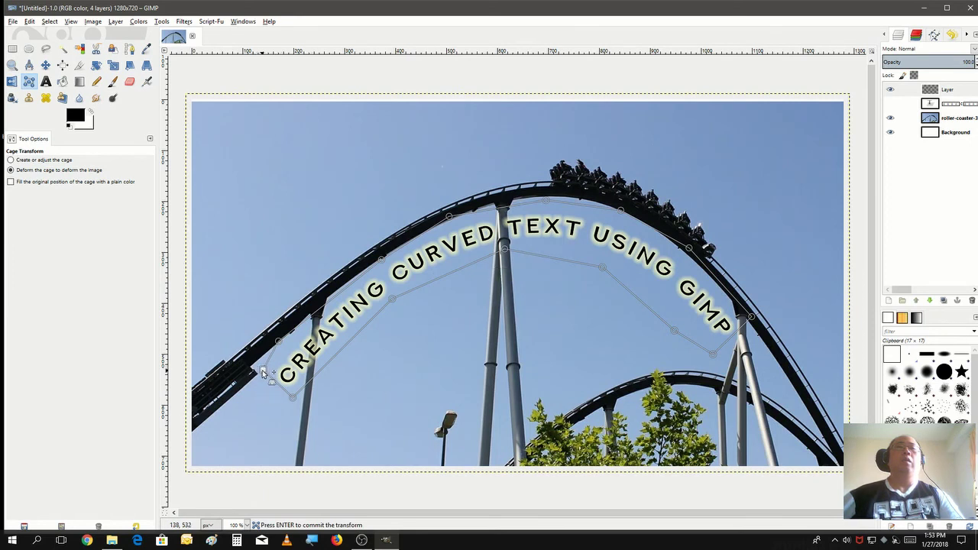
# - Deform the cage by pulling the corner points at both ends outward to enlarge the outer letters, and raise the underside's middle point slightly
pyautogui.moveTo(263, 371); pyautogui.dragTo(243, 362)
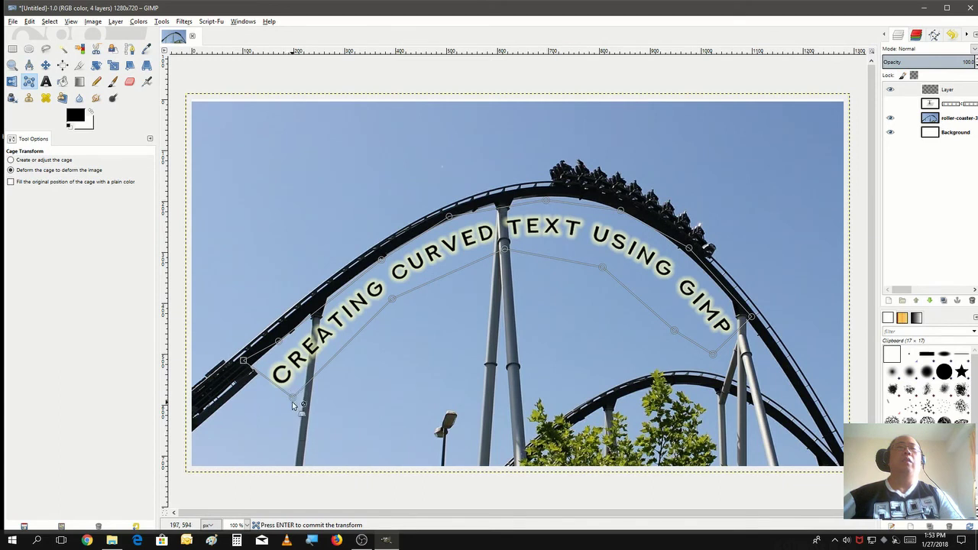
pyautogui.moveTo(292, 399); pyautogui.dragTo(307, 433)
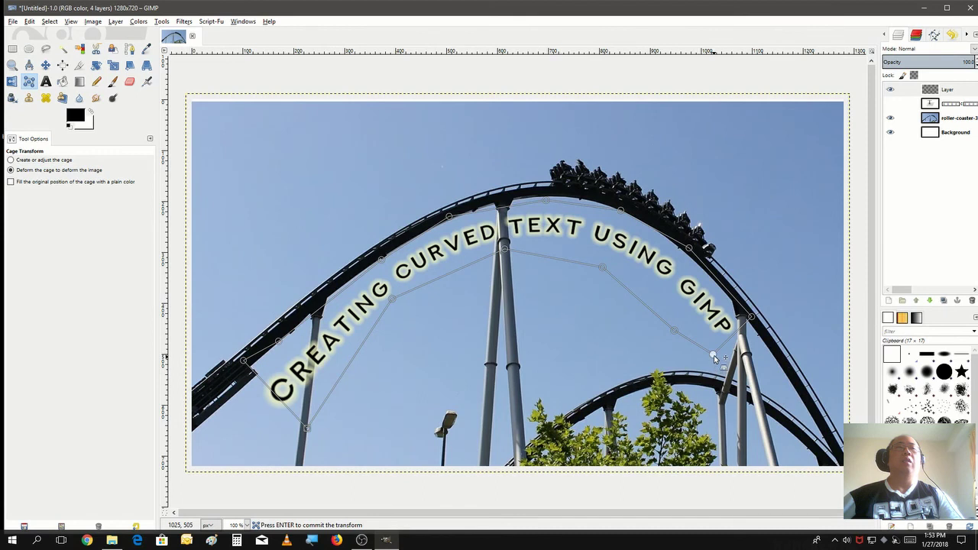
pyautogui.moveTo(714, 356); pyautogui.dragTo(710, 395)
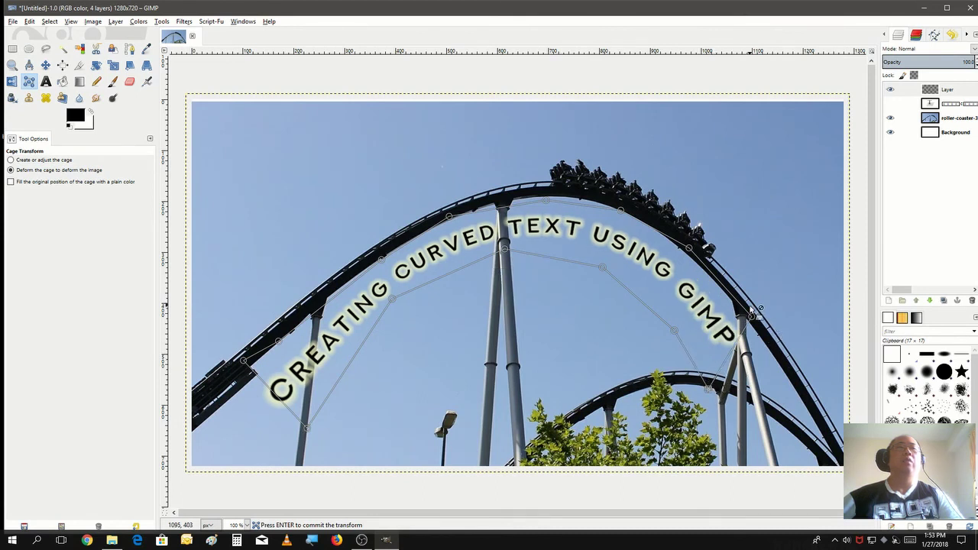
pyautogui.moveTo(752, 317); pyautogui.dragTo(812, 336)
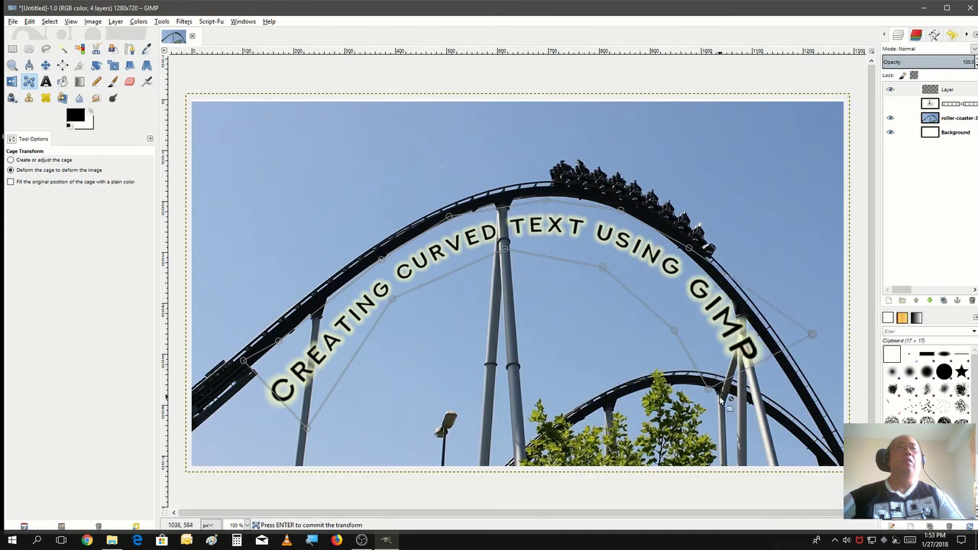
pyautogui.moveTo(708, 394); pyautogui.dragTo(706, 419)
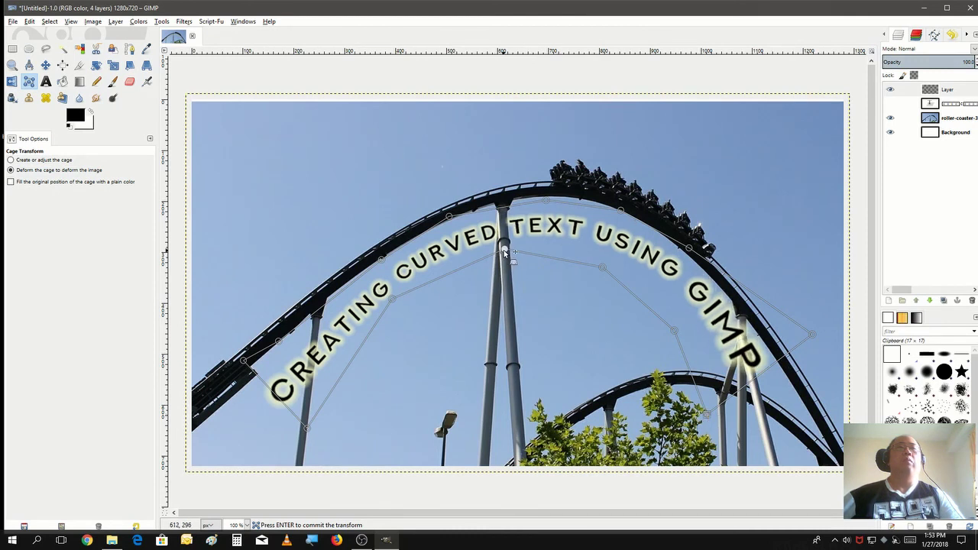
pyautogui.moveTo(505, 250); pyautogui.dragTo(509, 237)
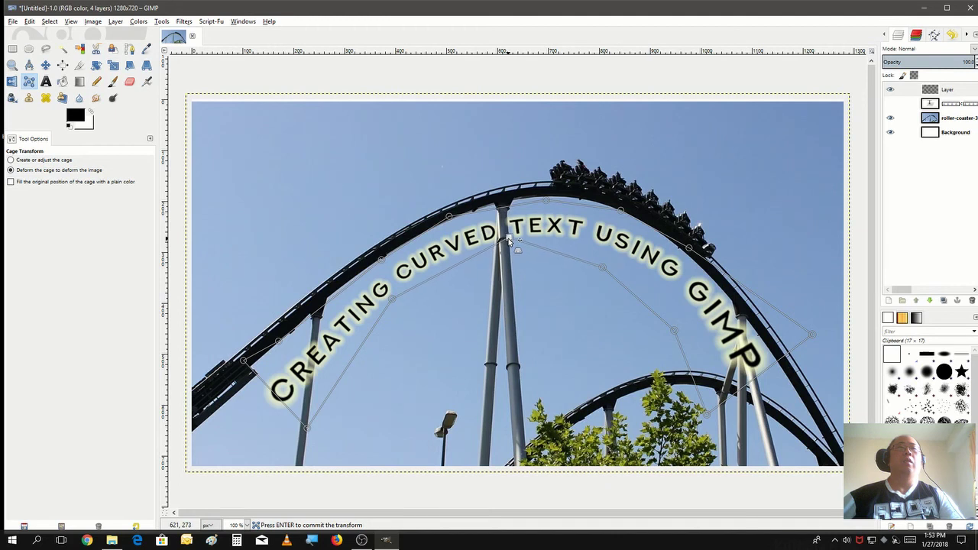